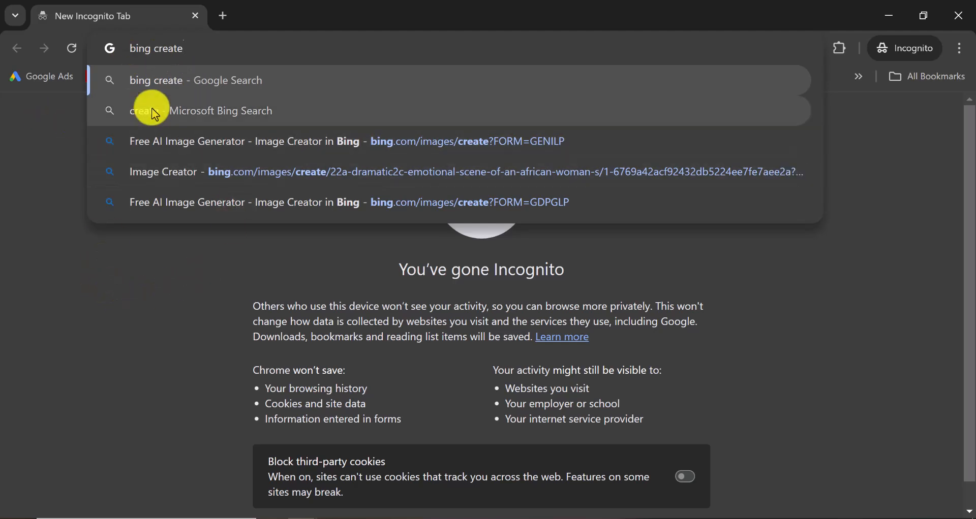
Search the web for "bing create" and open the Free AI Image Generator result from Bing
drag(131, 49, 209, 50)
key(Return)
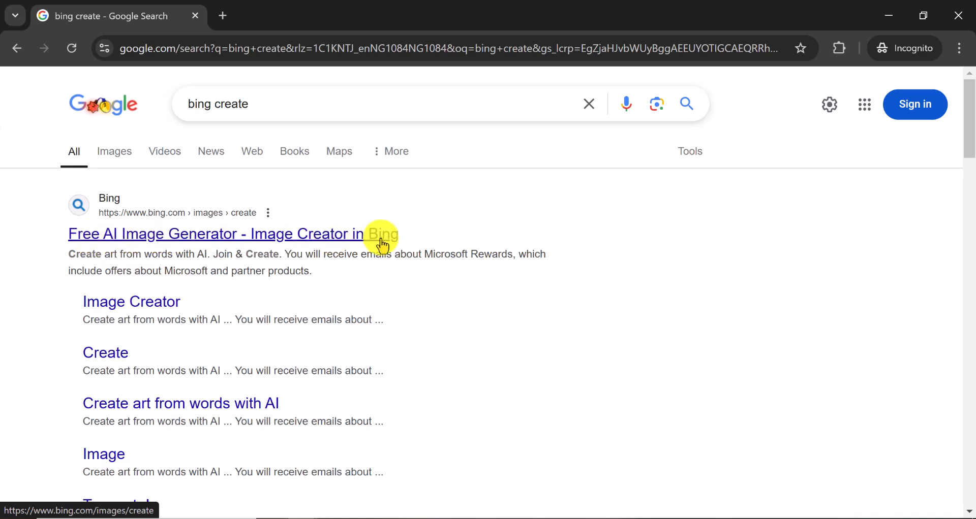
click(178, 241)
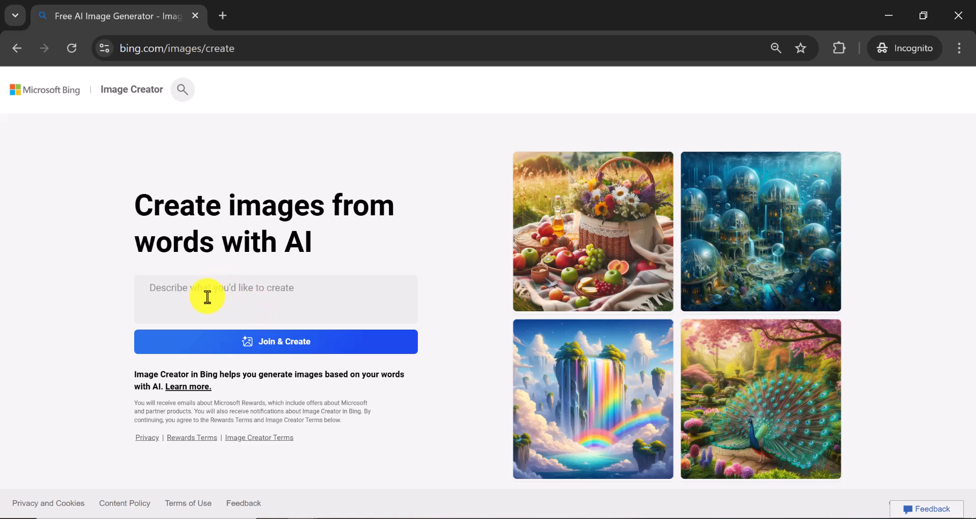
Submit the image description "a guy working on alaptop" and choose to sign in with a personal account
text(I)
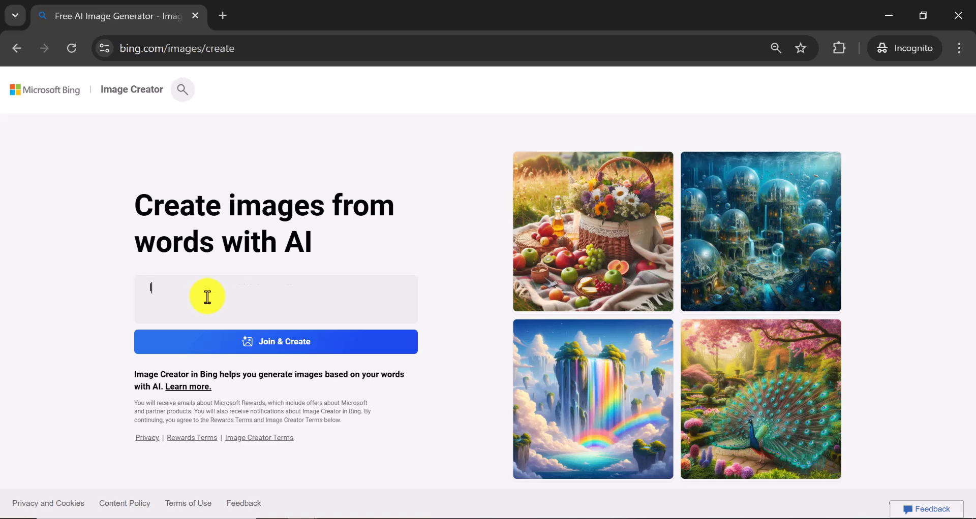
key(BackSpace)
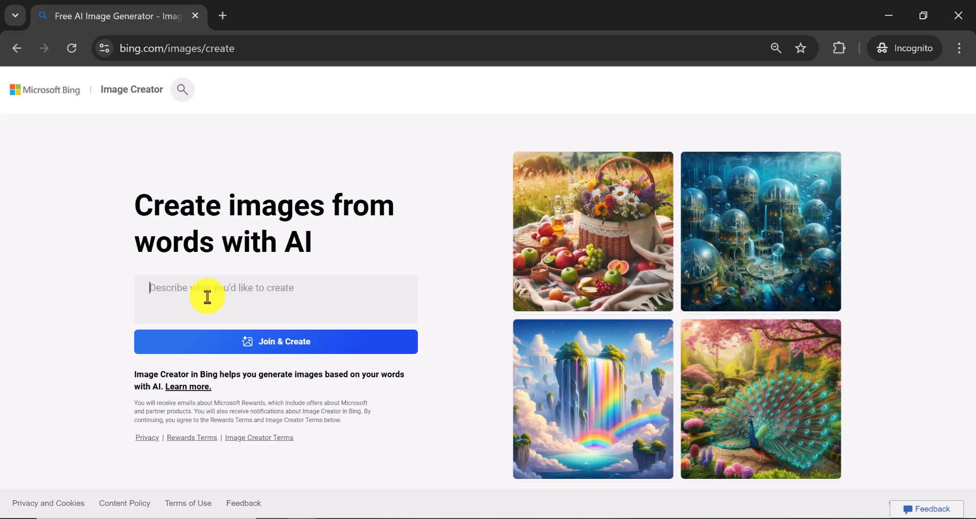
text(a guy working on alaptop)
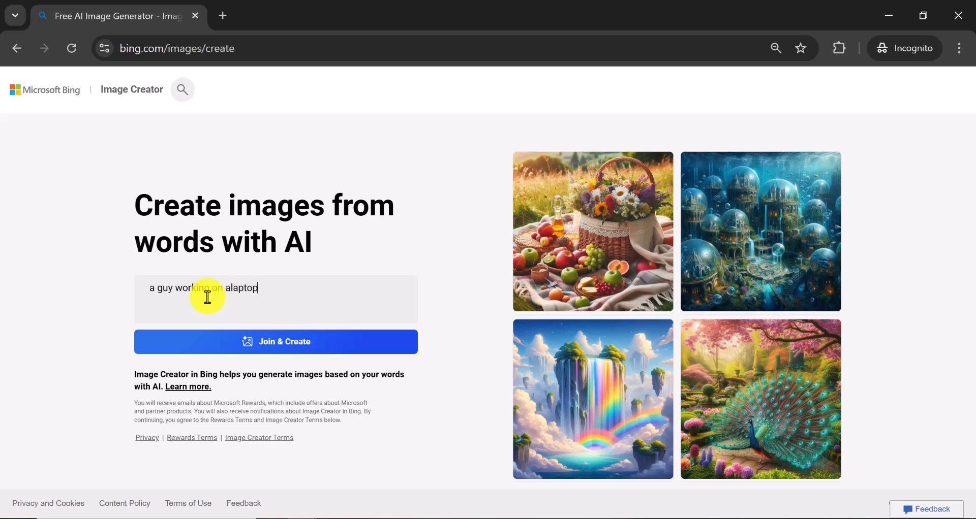
click(252, 342)
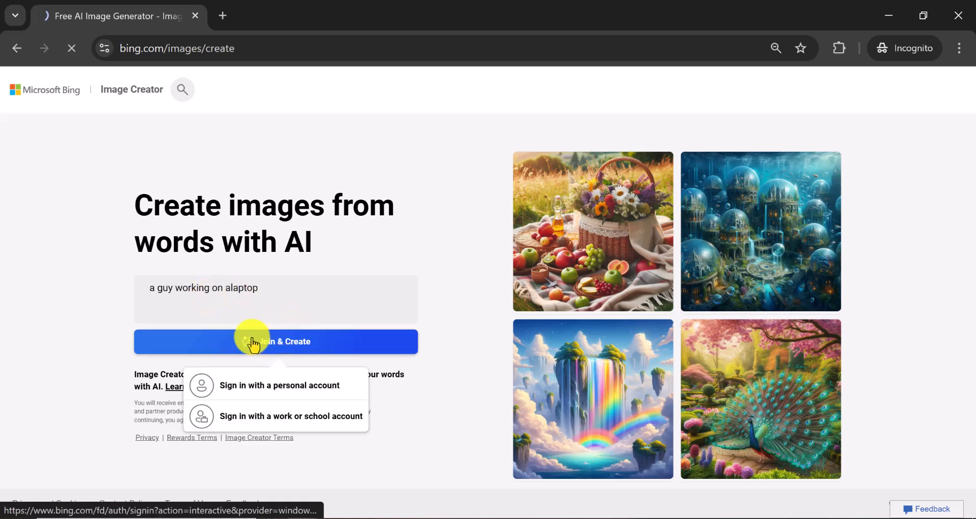
click(280, 387)
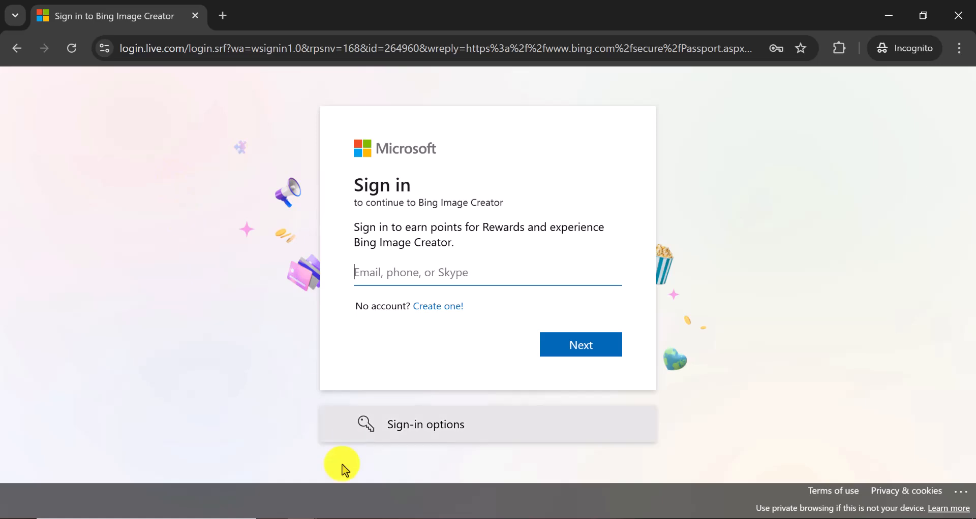
Switch to the other browser window with Image Creator open and examine the gallery of example images and their prompts
click(298, 517)
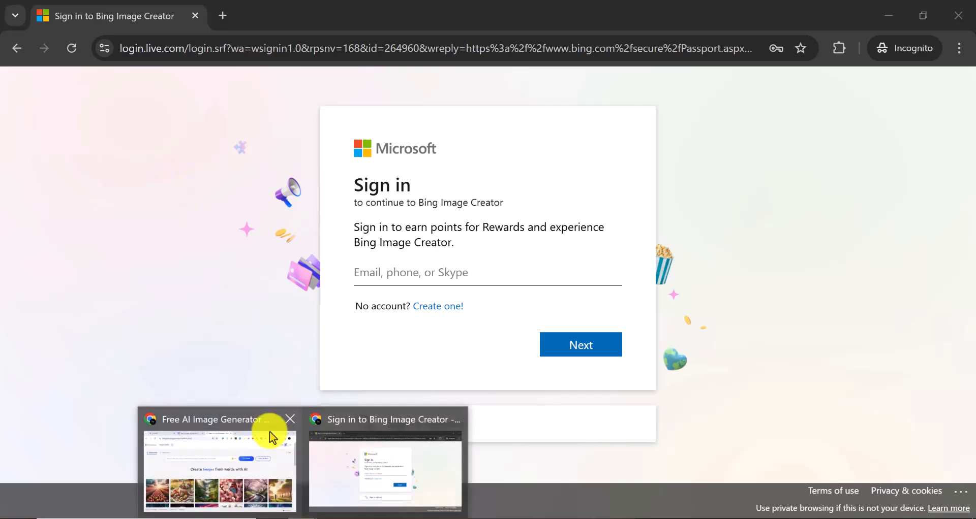
click(243, 452)
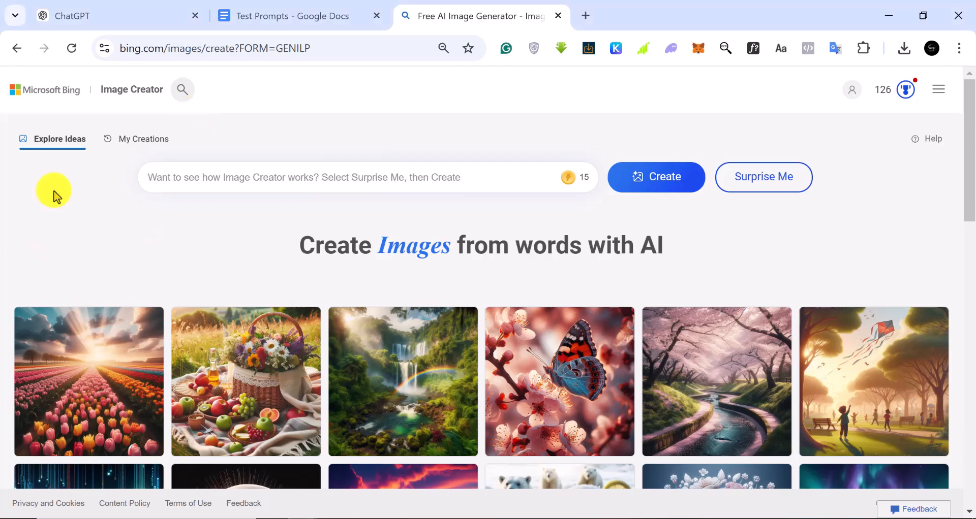
scroll(232, 286, down, 5)
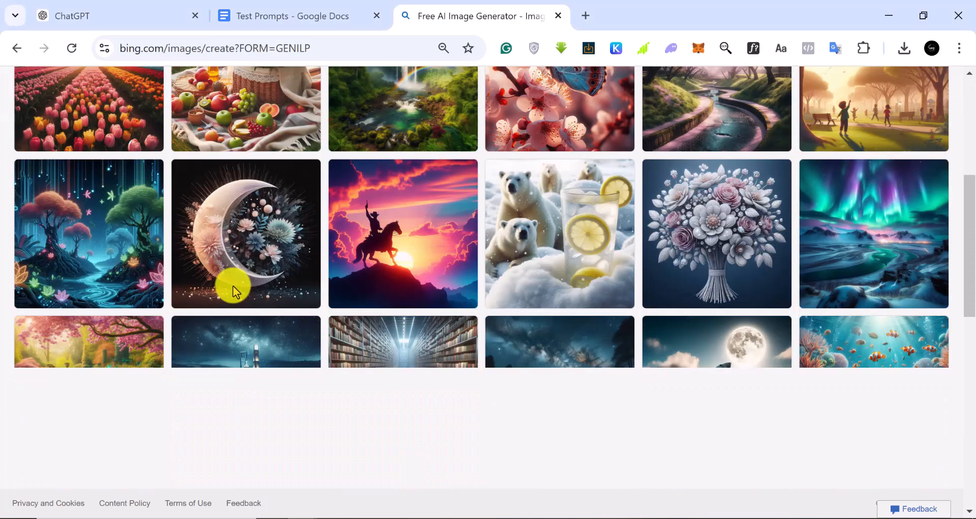
scroll(233, 286, up, 4)
scroll(232, 286, down, 5)
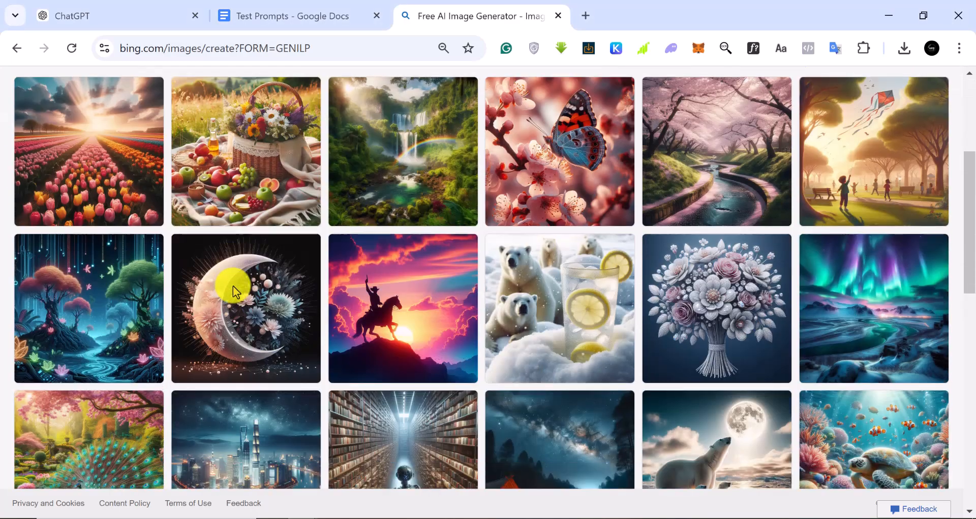
scroll(233, 286, down, 4)
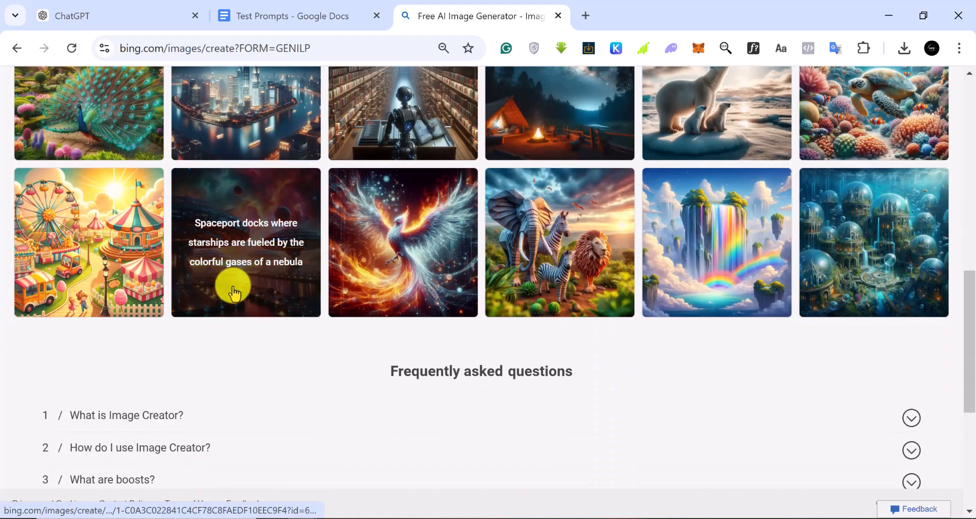
scroll(233, 294, up, 3)
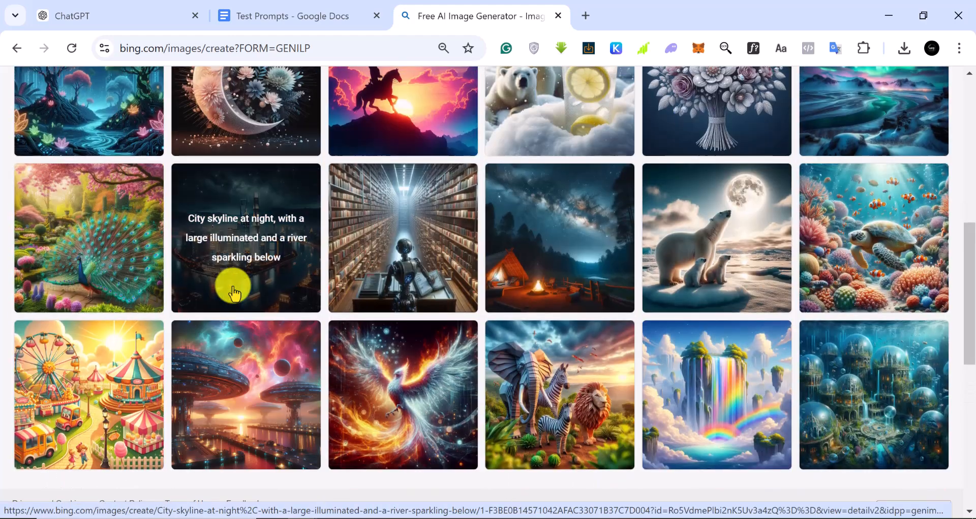
scroll(621, 305, up, 4)
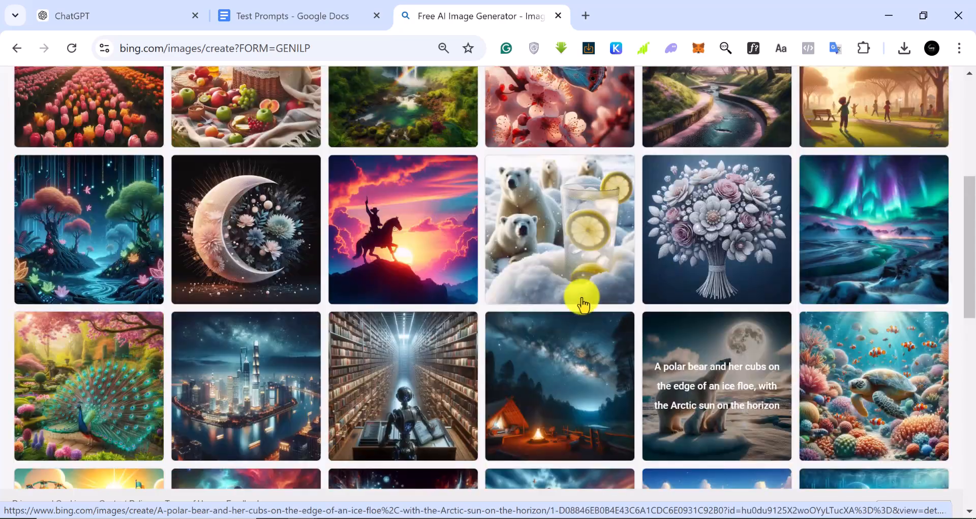
scroll(236, 298, up, 4)
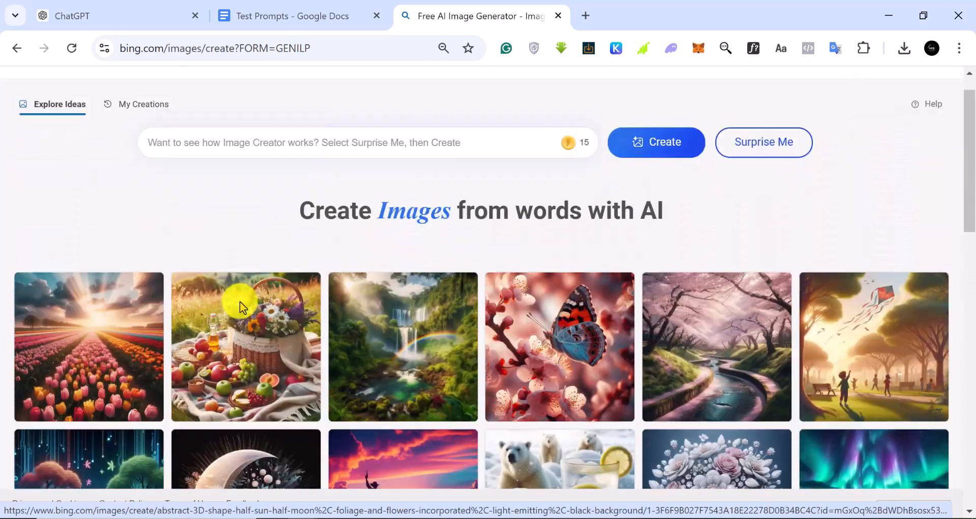
scroll(242, 307, down, 2)
scroll(242, 306, down, 3)
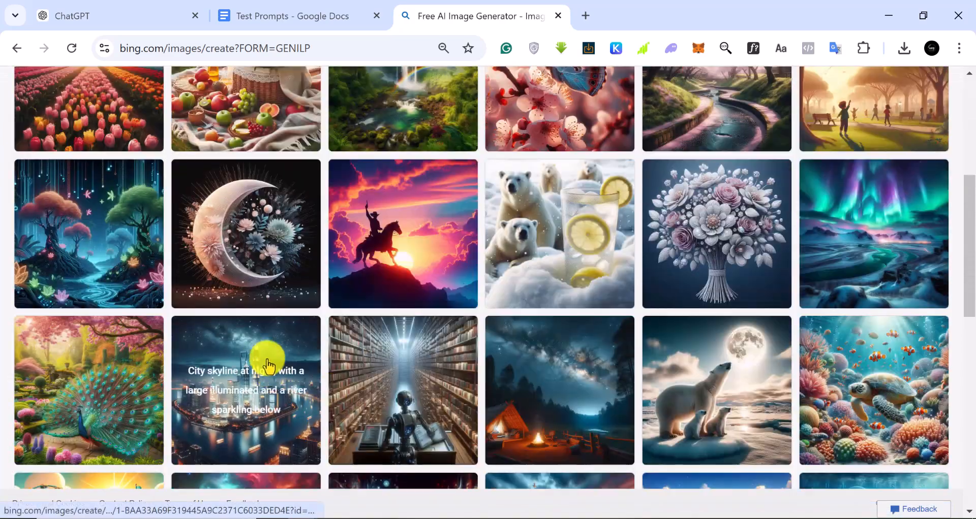
scroll(281, 322, up, 6)
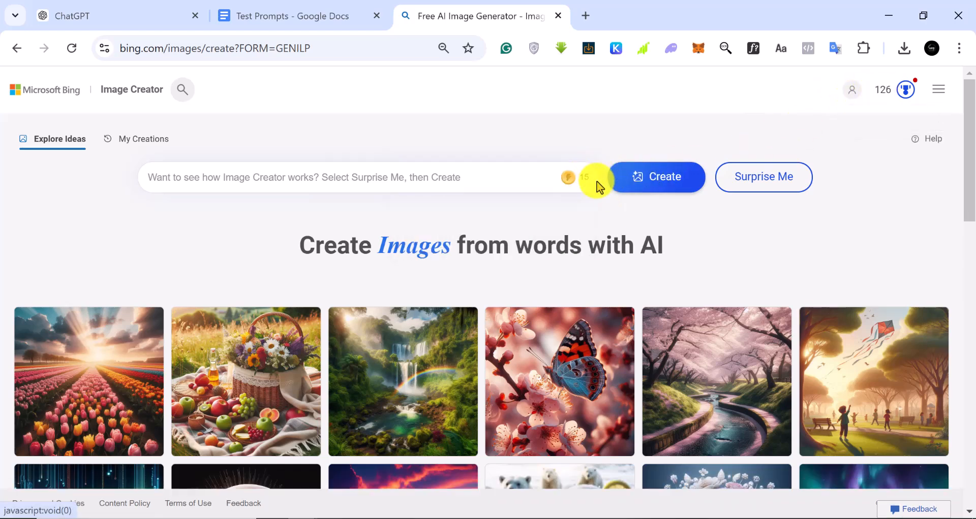
Generate images from the prompt "a guy working on a laptop"
mouse_move(569, 180)
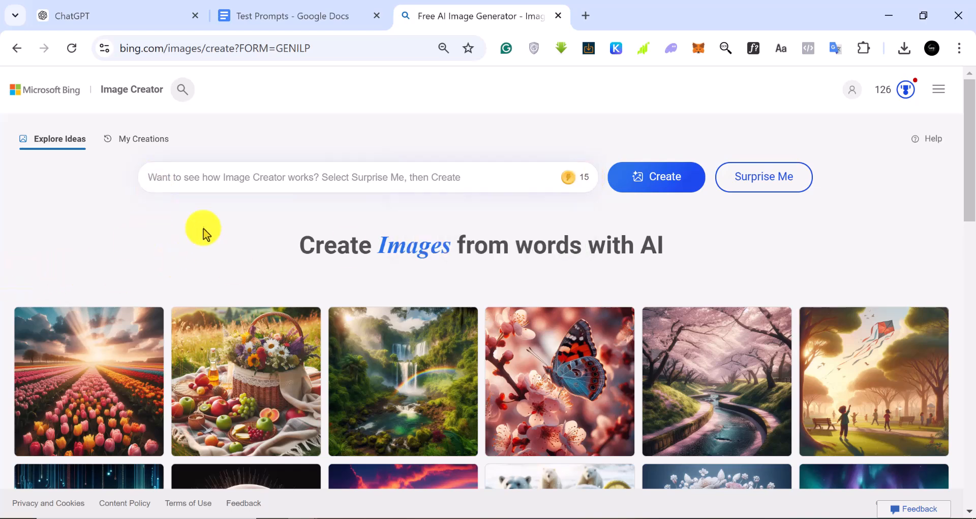
click(233, 174)
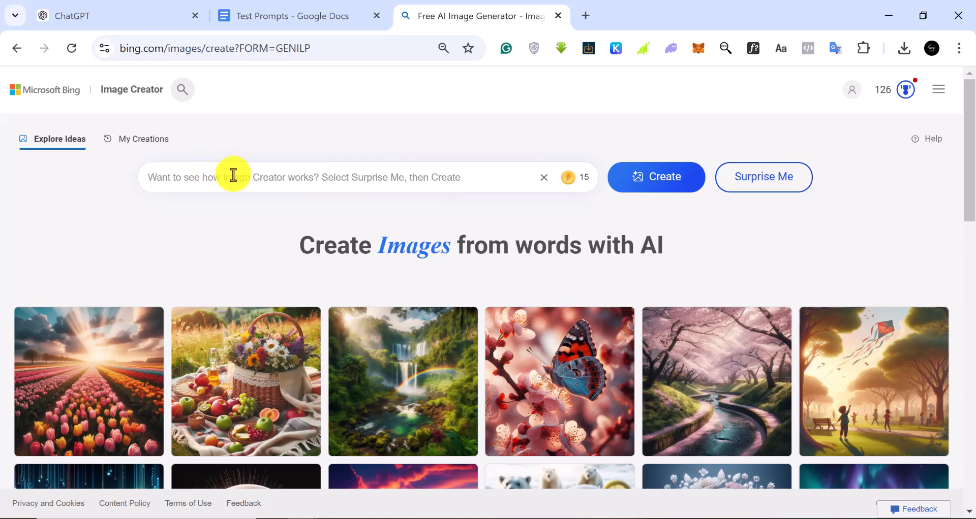
text(a guy working on a laptop)
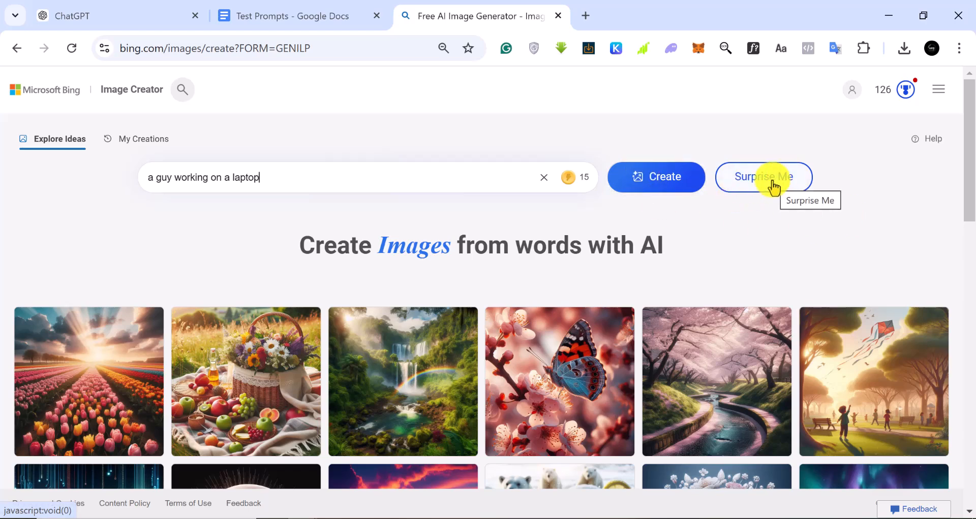
click(665, 184)
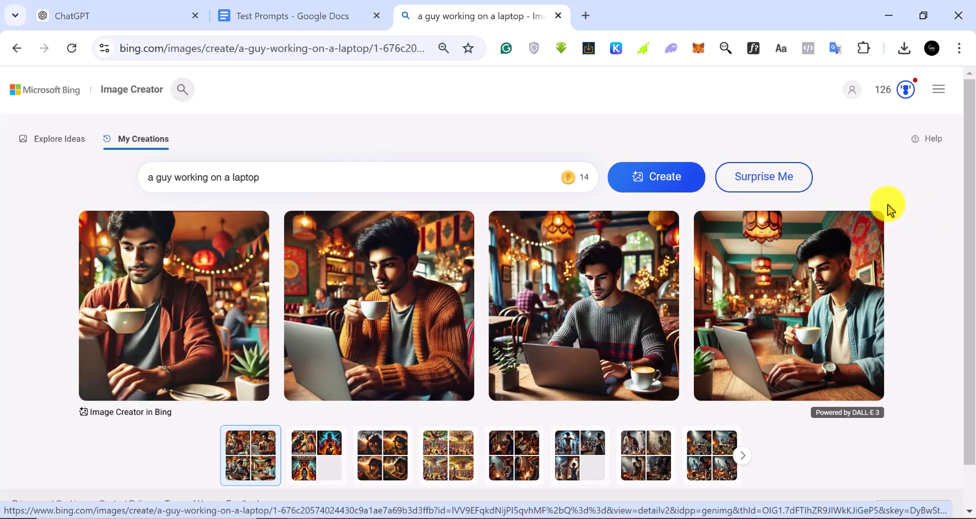
Request surprise prompts until one describes 3d typography of the letter A on a yellow background, and generate its images
click(757, 183)
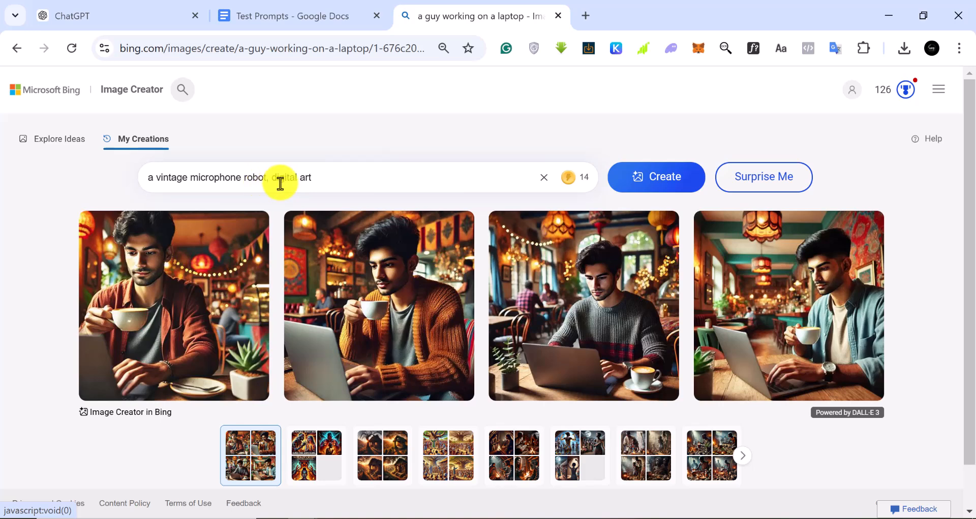
click(763, 187)
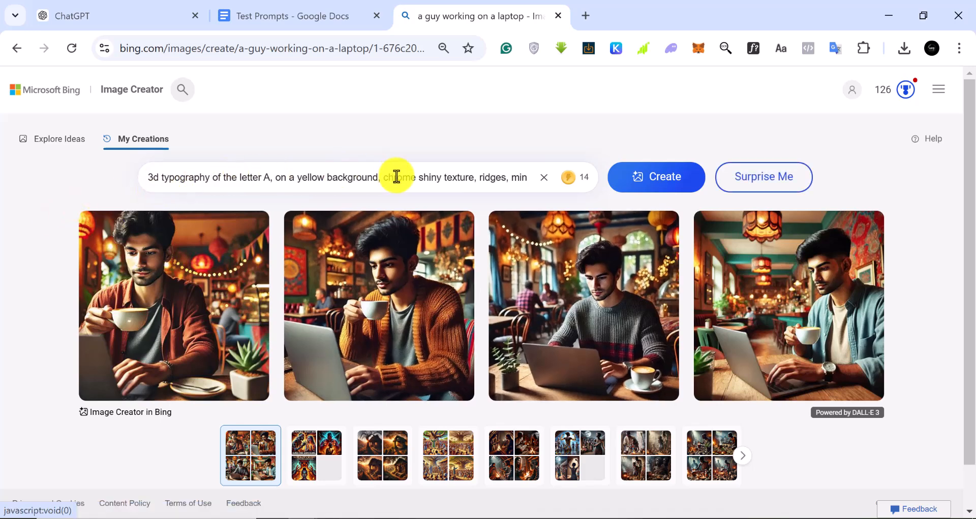
click(650, 182)
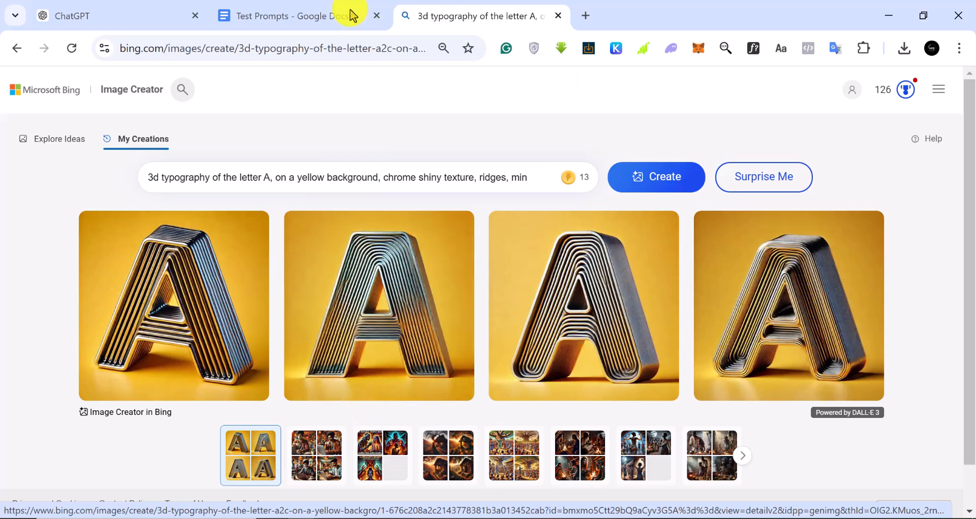
Copy the first prompt, about a wise elder beneath an ancient baobab tree, from the Test Prompts document in Google Docs
click(321, 18)
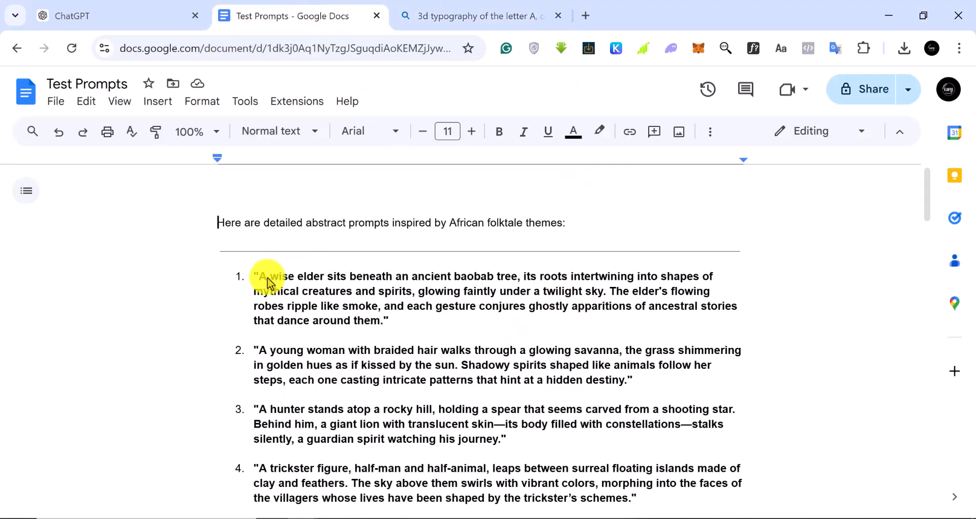
drag(259, 277, 380, 321)
click(392, 169)
Return to Image Creator and replace the letter A typography prompt with the copied wise elder prompt
click(460, 16)
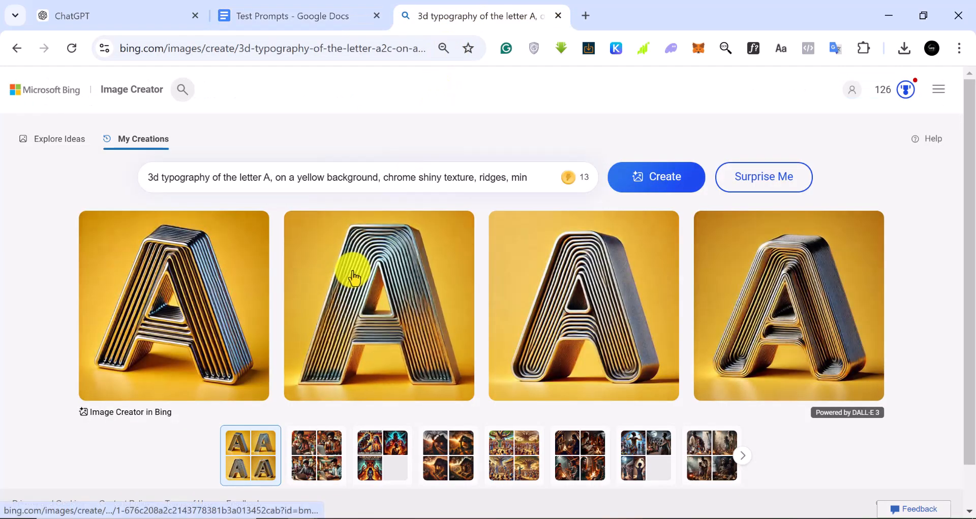
click(235, 177)
key(ctrl+a)
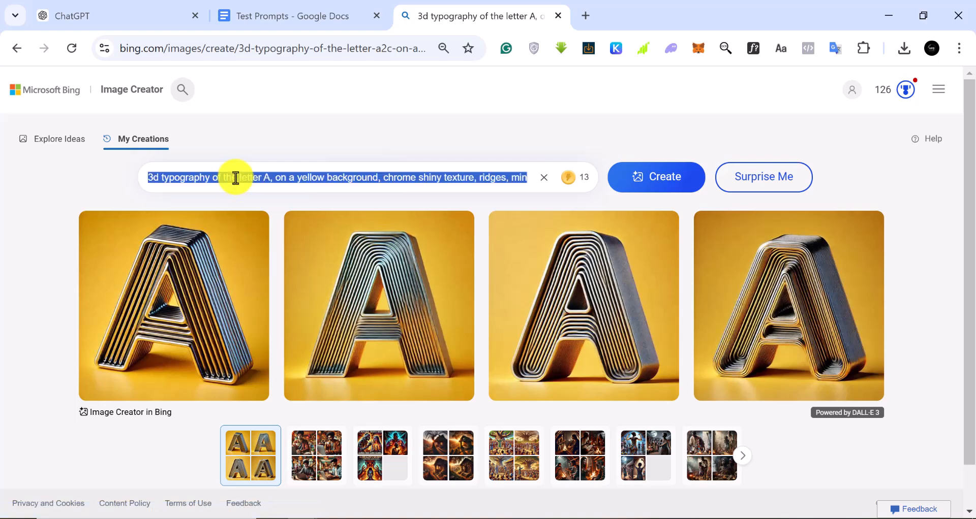
right_click(235, 178)
click(325, 283)
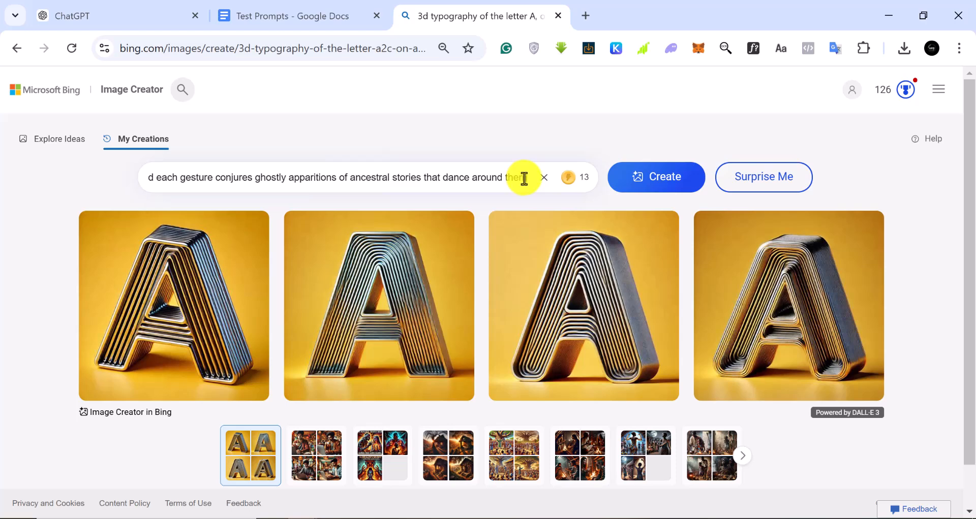
Read through the pasted wise elder prompt from its beginning to check the full description
drag(524, 178, 446, 180)
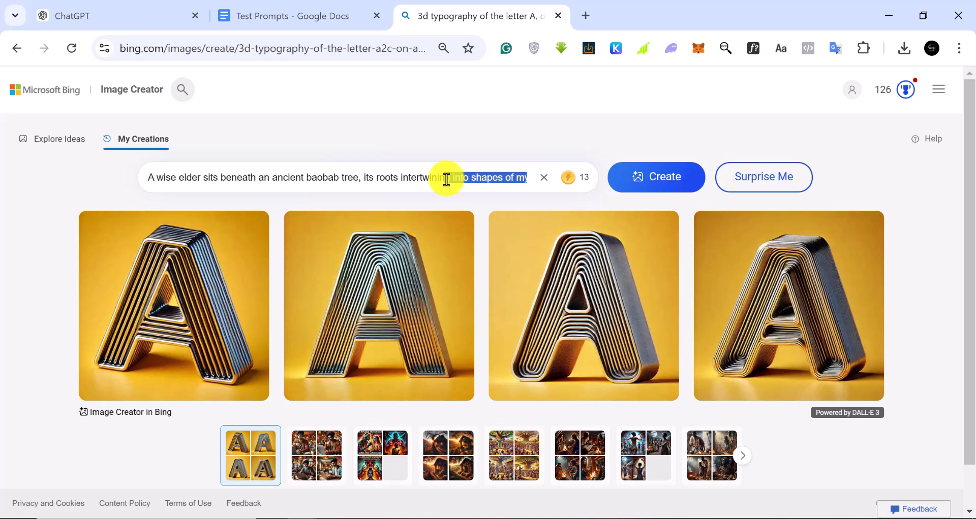
drag(446, 179, 444, 178)
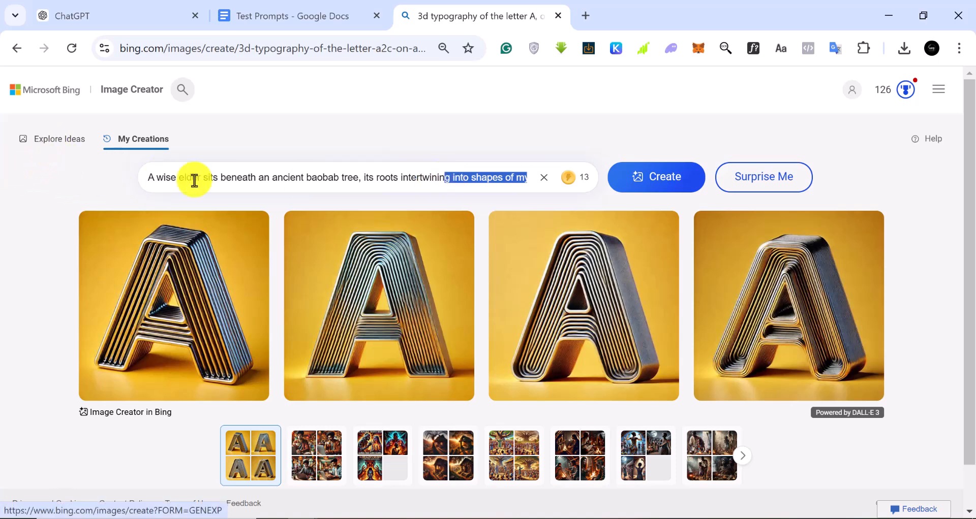
click(337, 182)
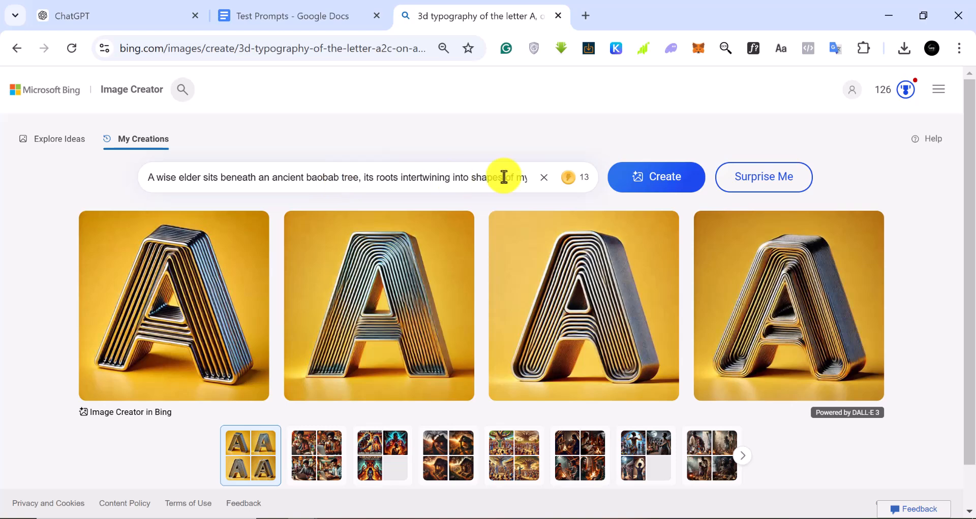
key(Right)
key(Right)
key(Right)
key(Right)
key(Right)
key(Right)
key(Right)
key(Right)
key(Right)
key(Right)
key(Right)
key(Right)
key(Right)
key(Right)
key(Right)
key(Right)
key(Right)
key(Right)
key(Right)
key(Right)
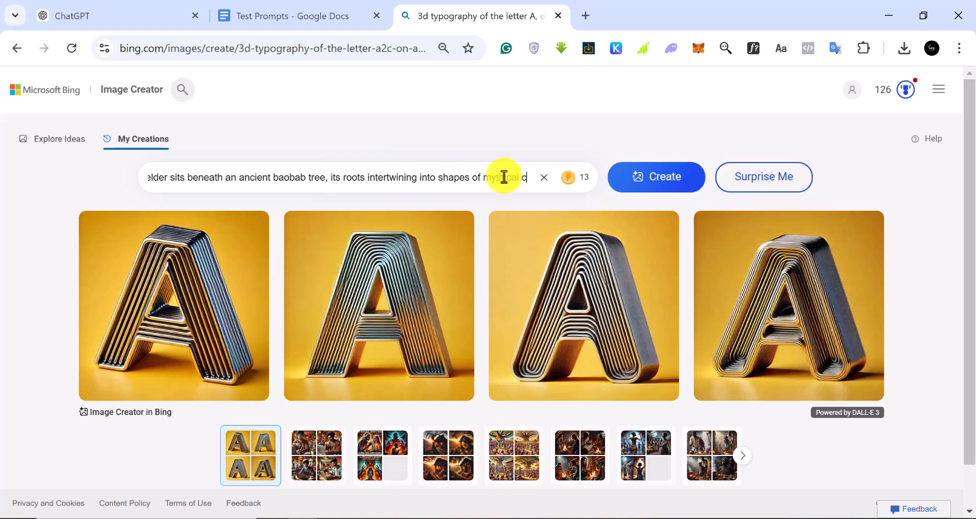
key(Right)
key(Right)
key(Right)
key(Right)
key(Right)
key(Right)
key(Right)
key(Right)
key(Right)
key(Right)
key(Right)
key(Right)
key(Right)
key(Right)
key(Right)
key(Right)
key(Right)
key(Right)
key(Right)
key(Right)
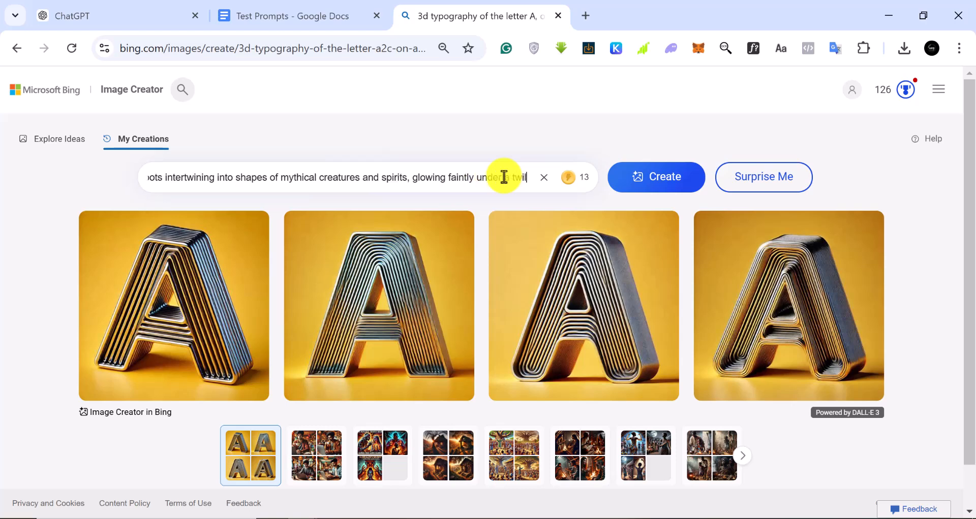
Generate images from the wise elder prompt and open the first resulting image in the detail view
click(656, 181)
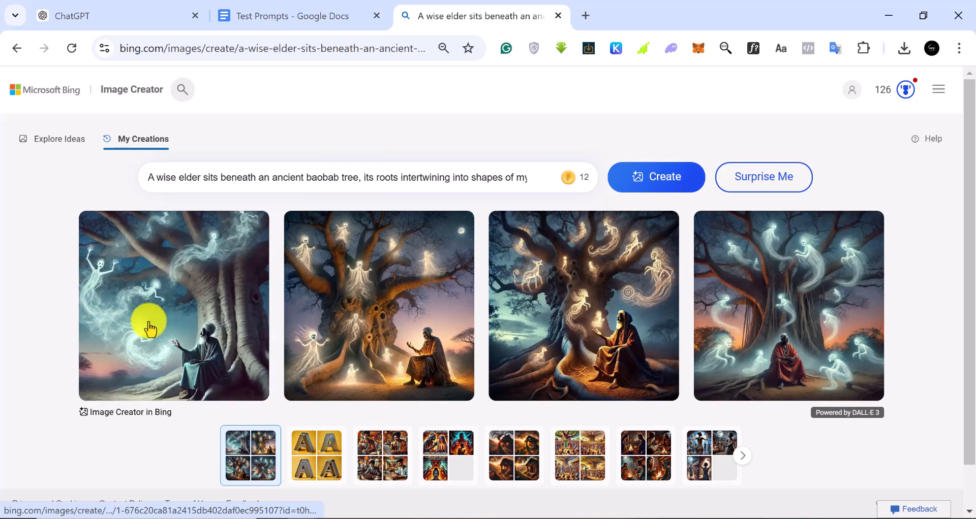
click(181, 330)
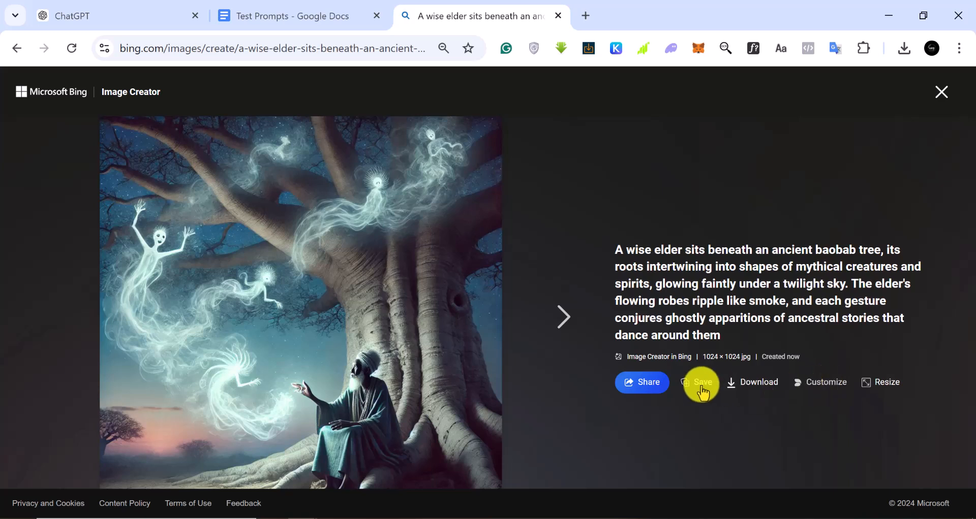
Resize the first wise elder image to Landscape (4:3), download the result and close the resized image
click(886, 389)
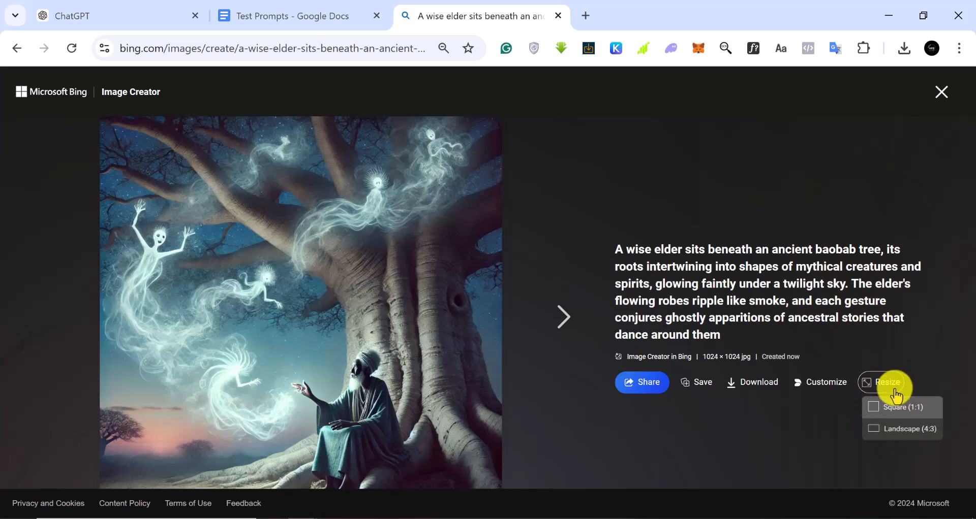
click(904, 430)
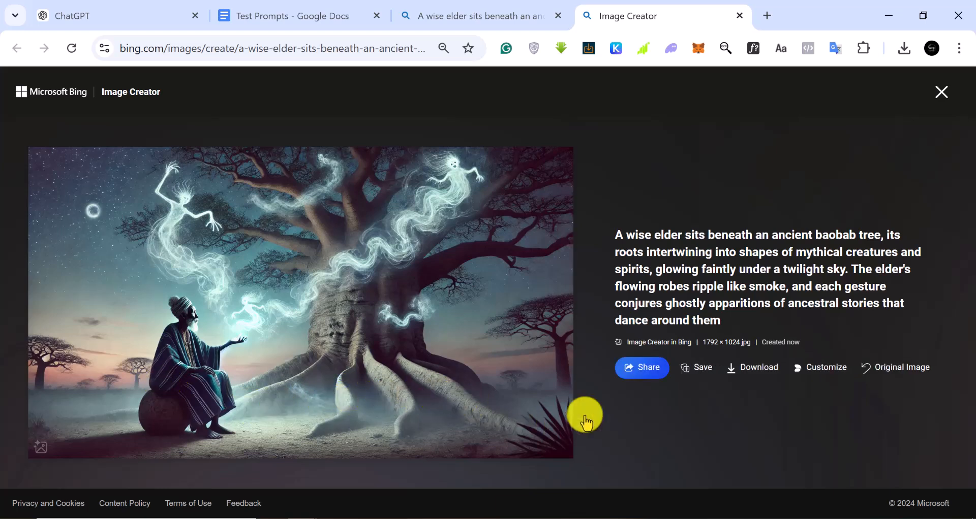
click(755, 372)
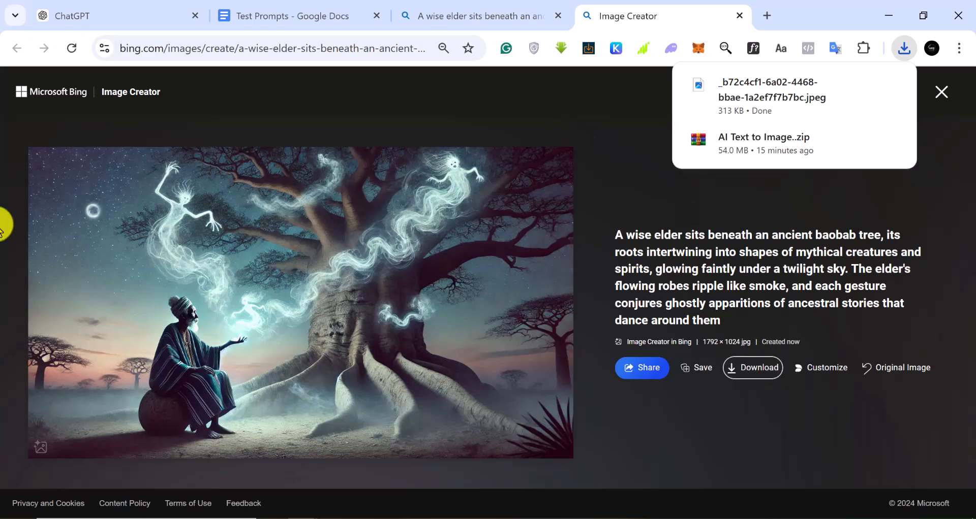
click(949, 91)
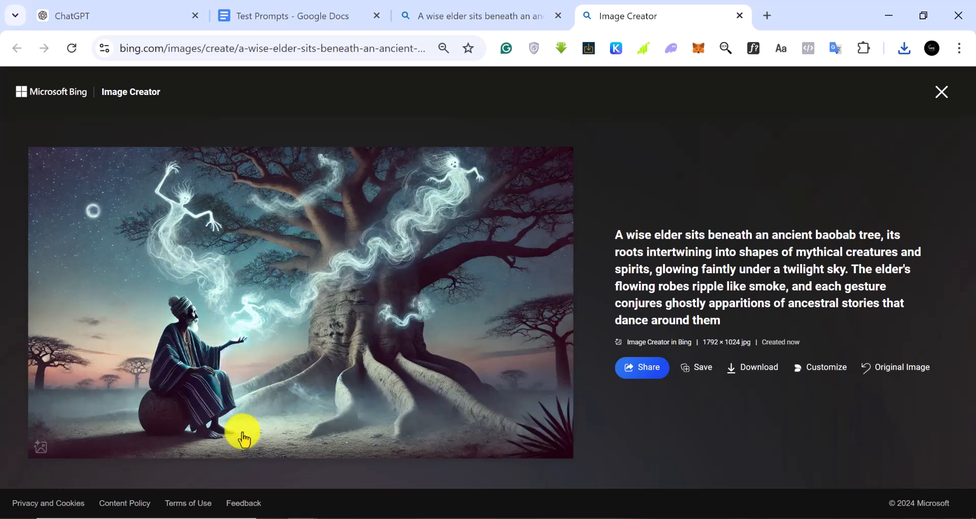
click(940, 97)
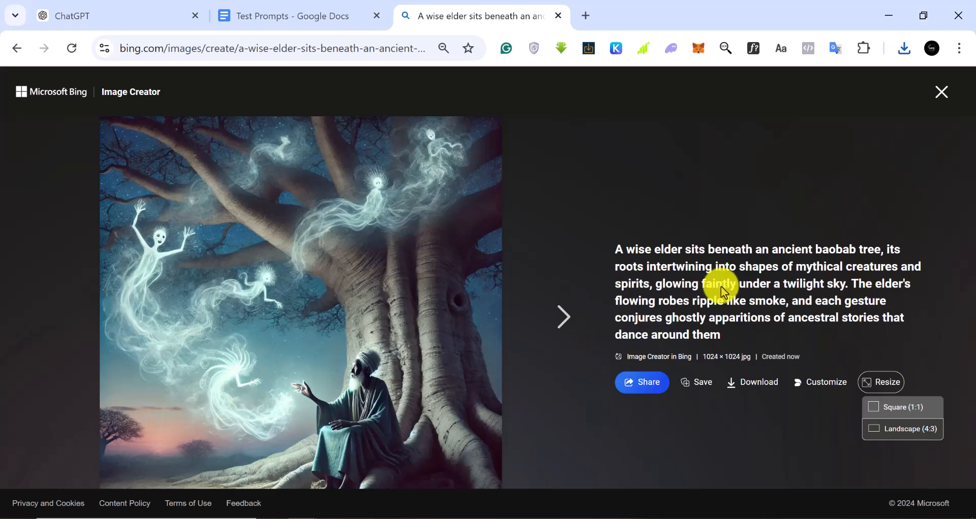
Browse through the other three wise elder images in the detail view and return to the results overview
click(560, 319)
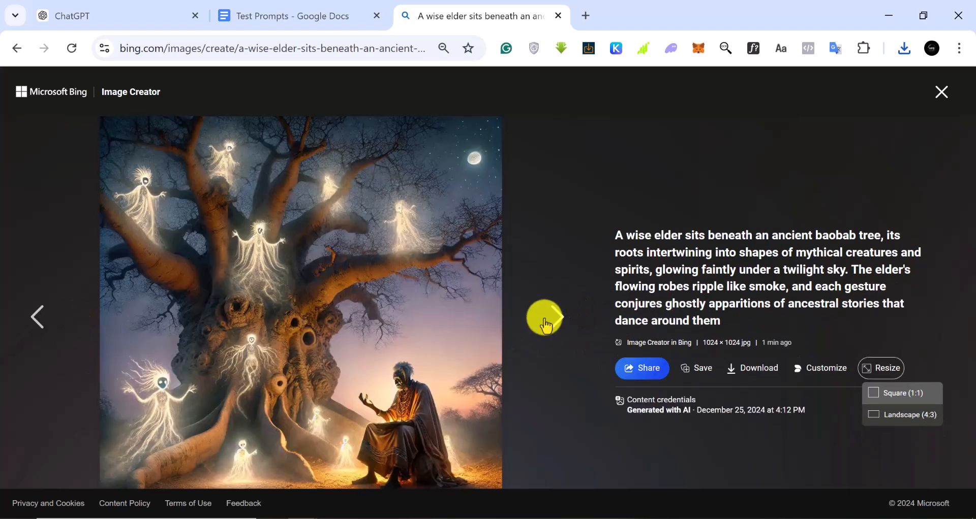
click(560, 319)
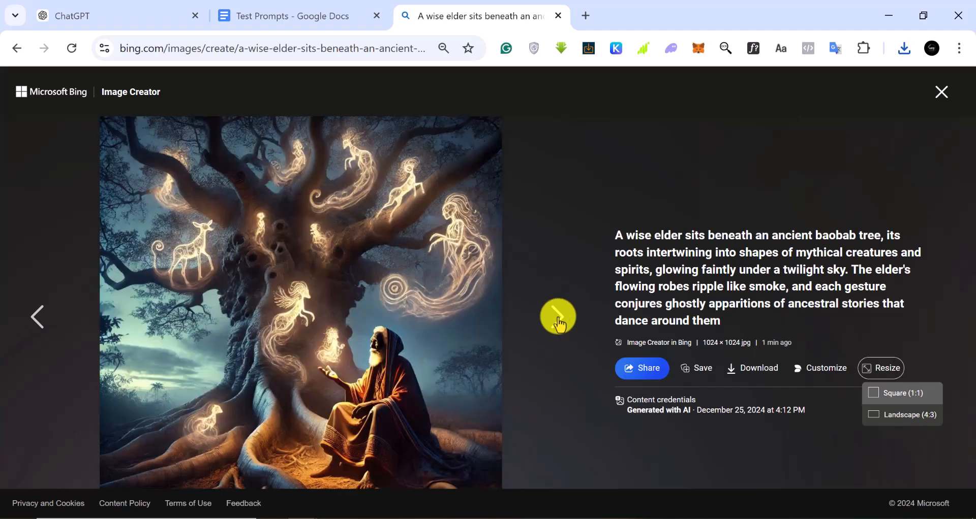
click(559, 320)
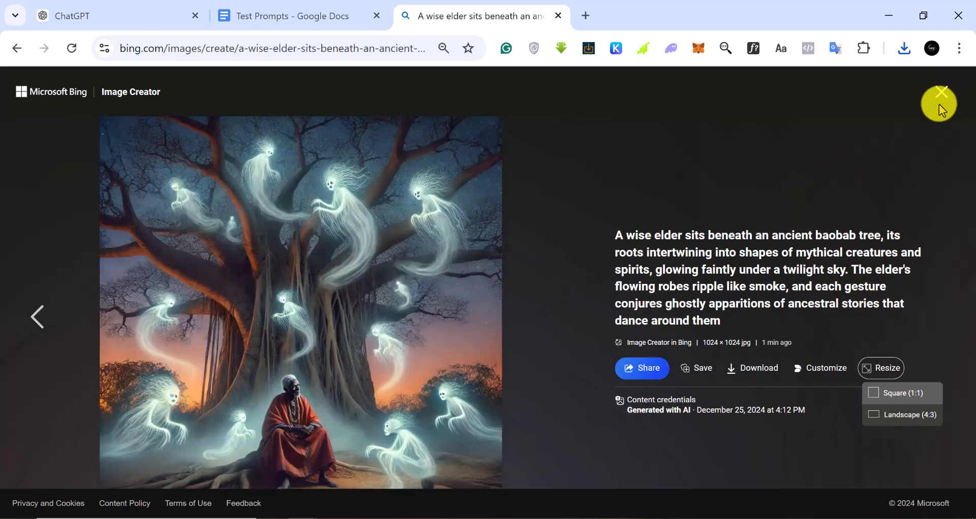
click(940, 91)
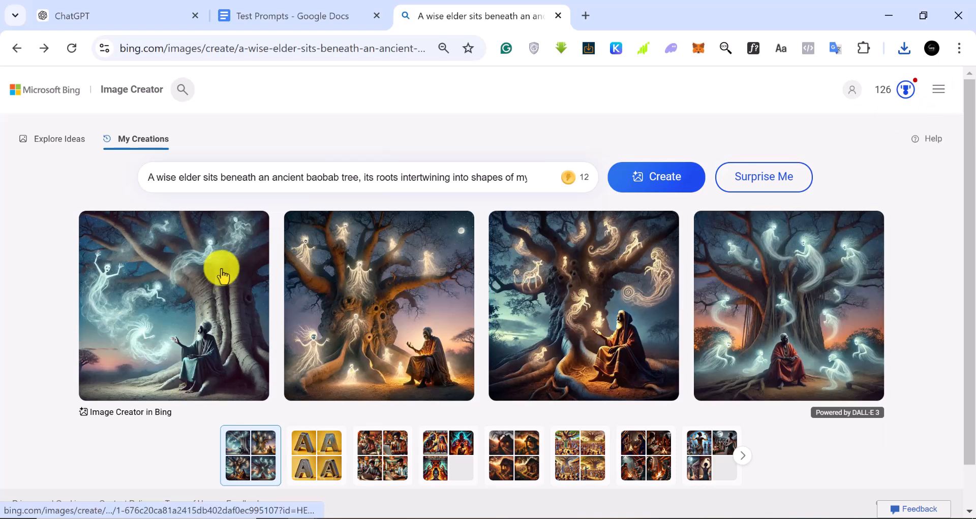
Switch to the Test Prompts document in Google Docs and copy the second folktale prompt, about a young woman with braided hair
click(281, 16)
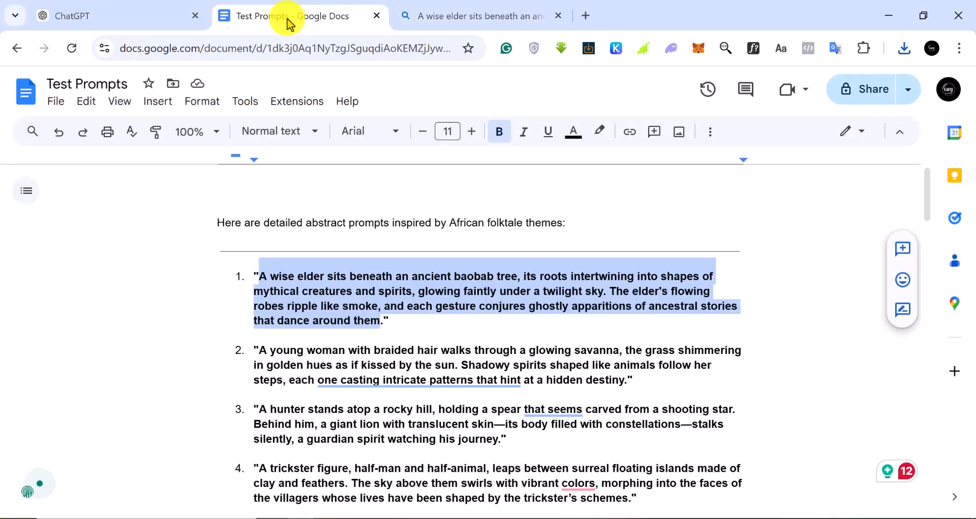
scroll(348, 388, down, 2)
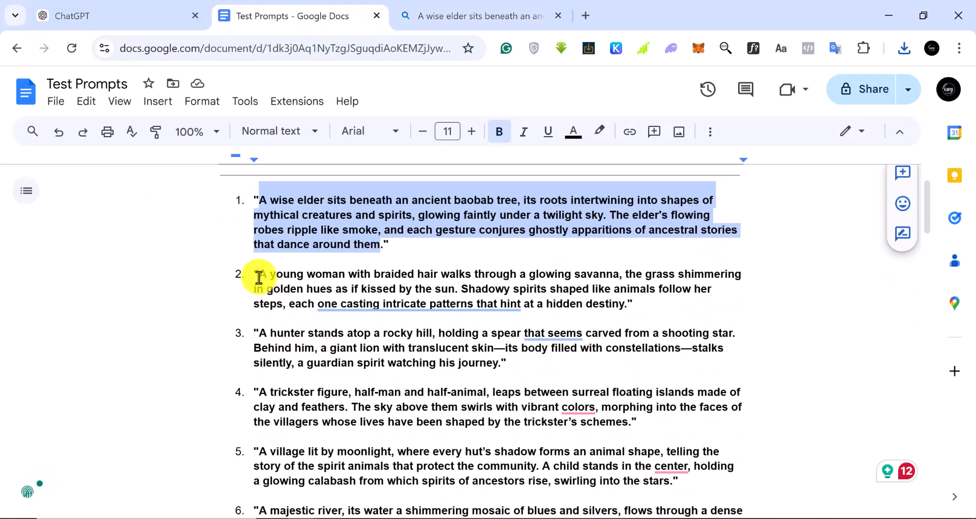
drag(259, 277, 627, 307)
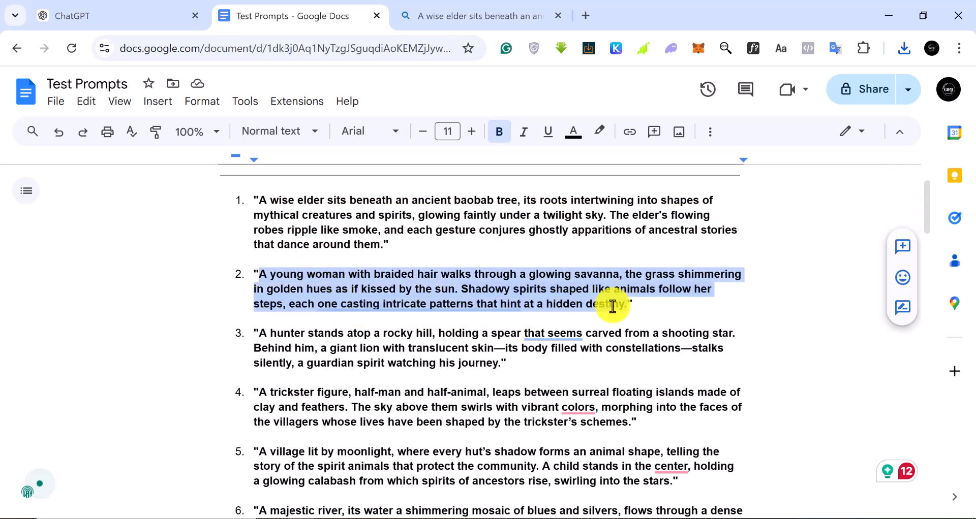
right_click(366, 281)
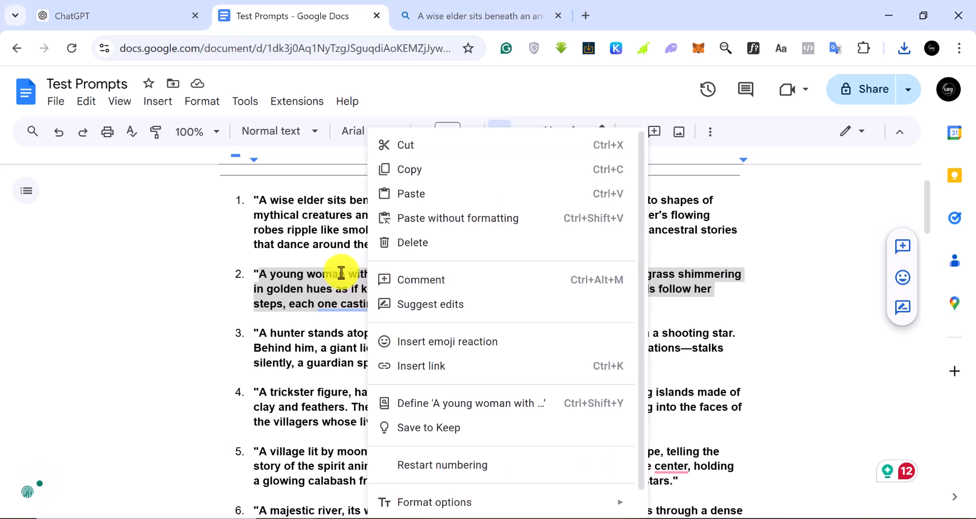
click(404, 169)
Return to Image Creator, replace the wise elder prompt with the copied young woman prompt and generate images from it
click(459, 23)
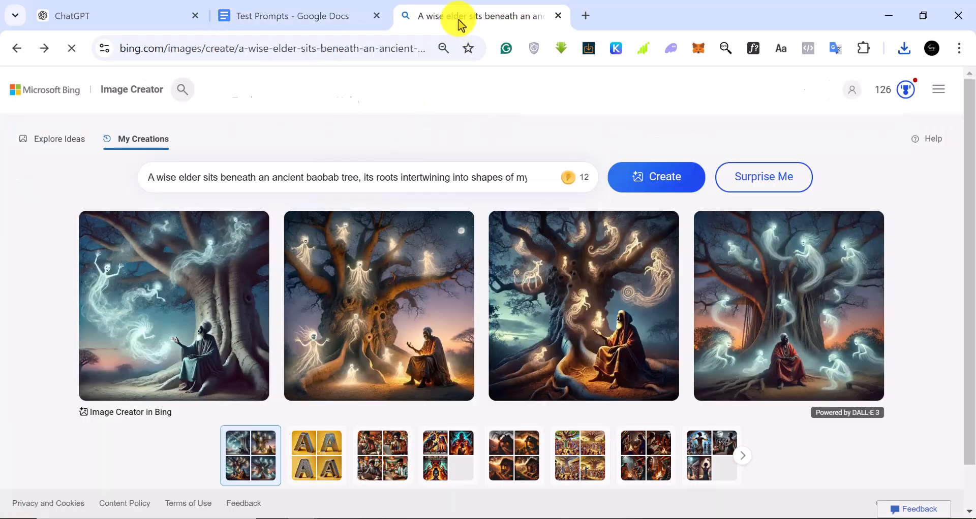
triple_click(283, 177)
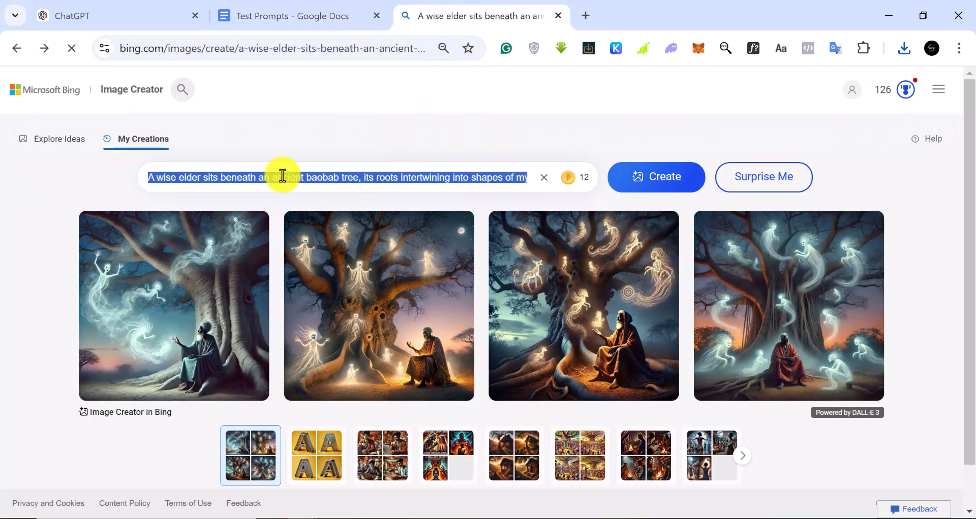
right_click(282, 176)
click(337, 271)
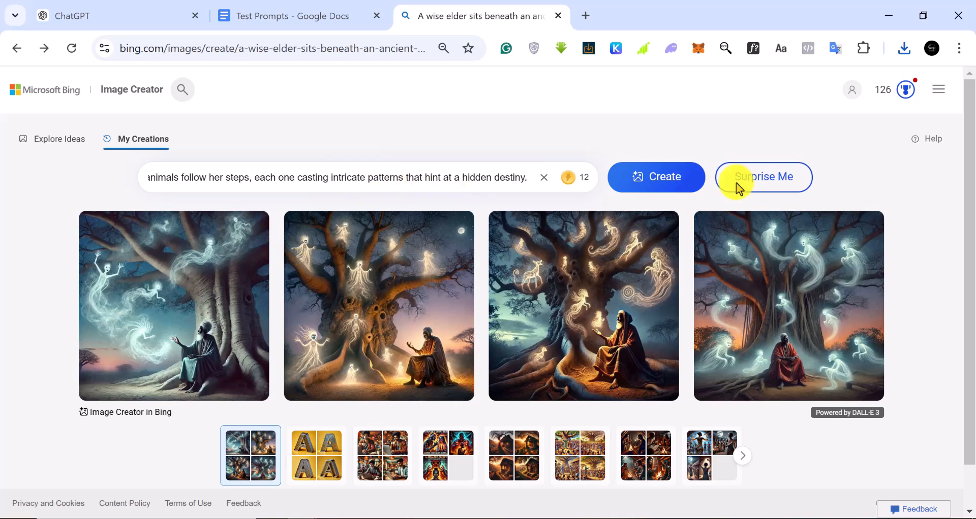
click(658, 183)
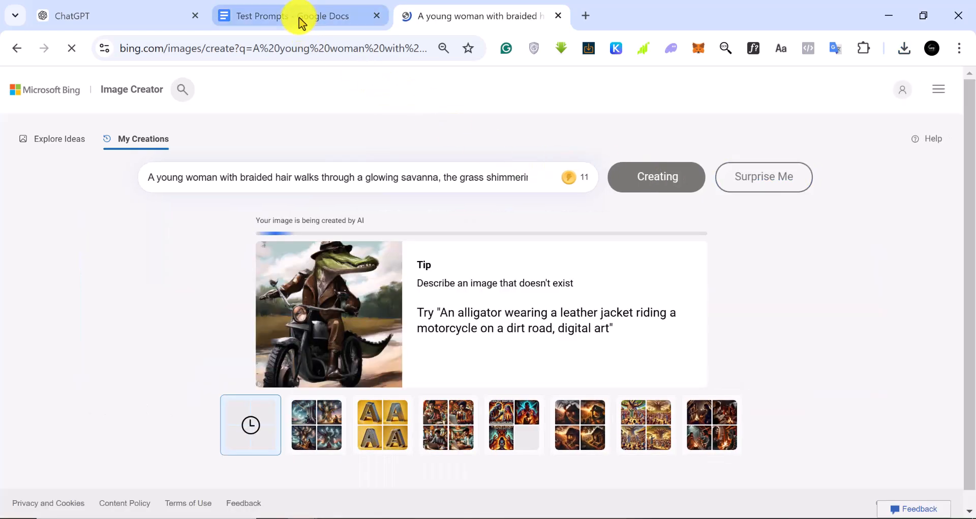
Switch to the Test Prompts document in Google Docs and copy prompt 9, about a guitarist strumming in a dreamlike field
click(299, 17)
scroll(454, 408, down, 20)
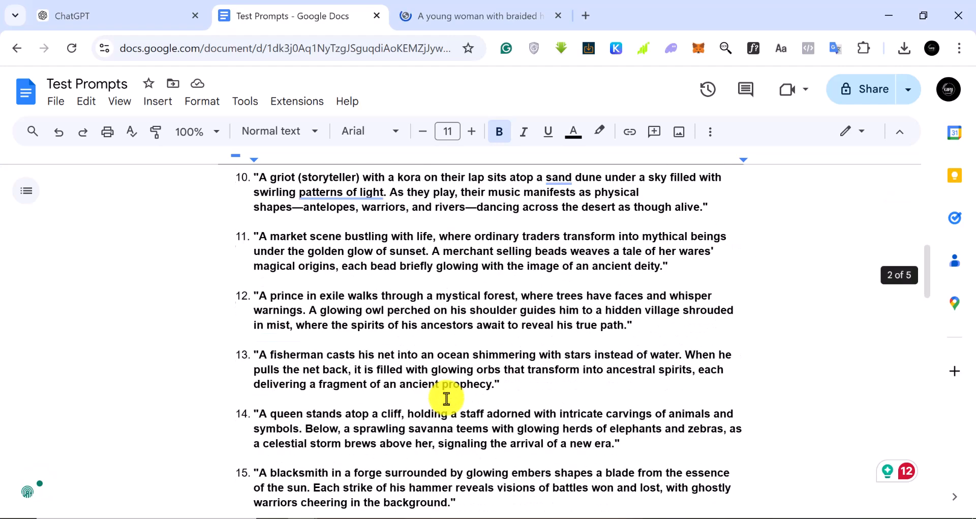
scroll(446, 399, up, 2)
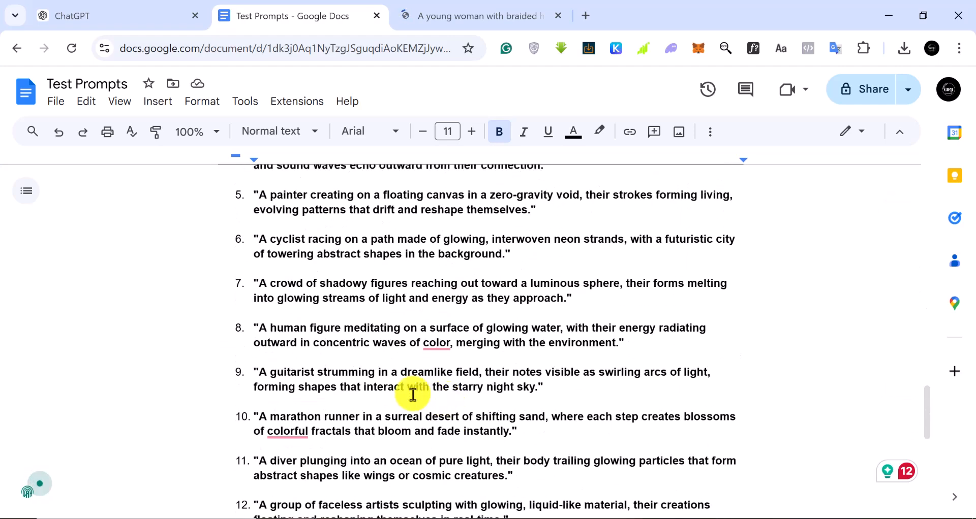
scroll(336, 397, down, 2)
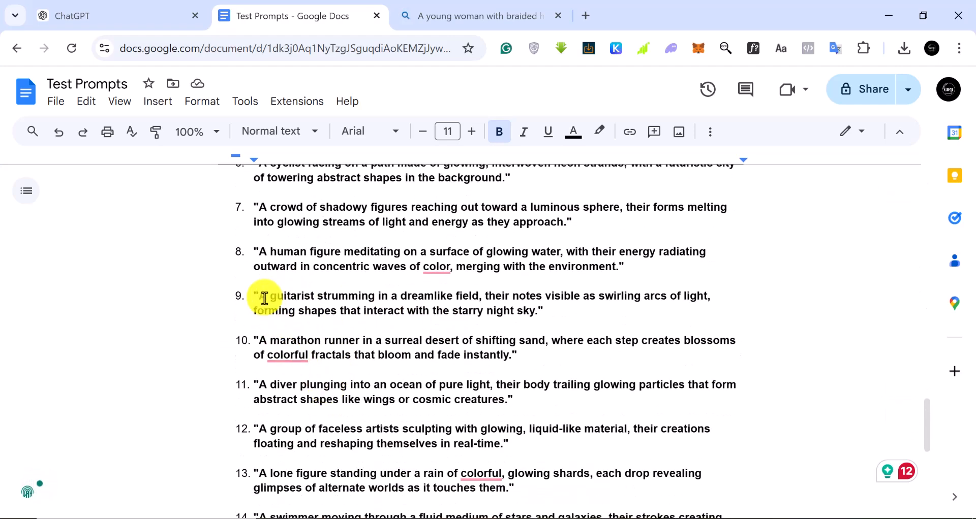
drag(259, 298, 510, 309)
right_click(511, 309)
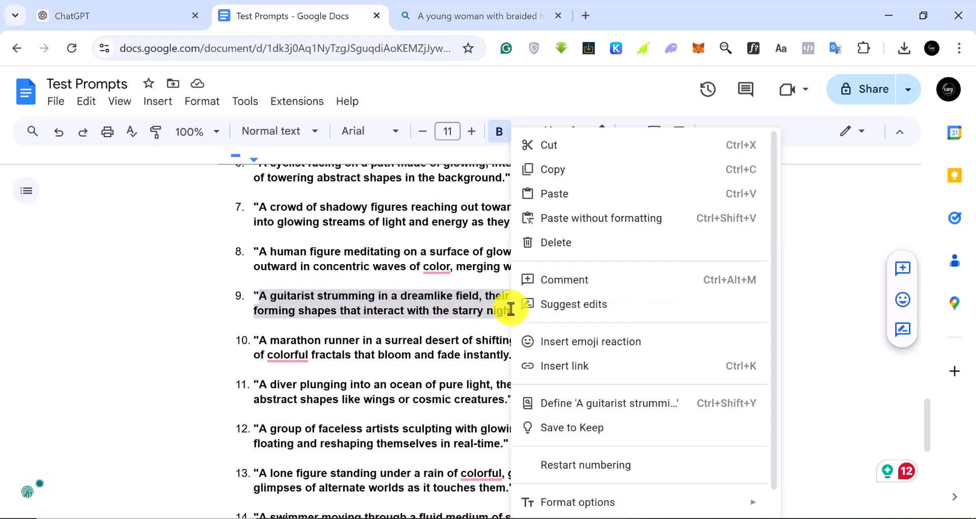
click(558, 179)
Return to Image Creator, replace the young woman prompt with the copied guitarist prompt and generate images from it
click(463, 17)
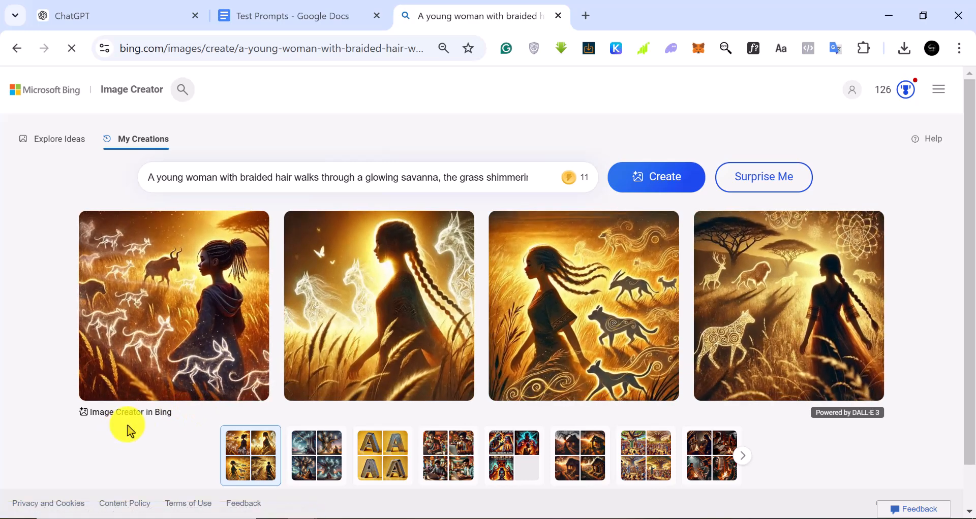
triple_click(312, 177)
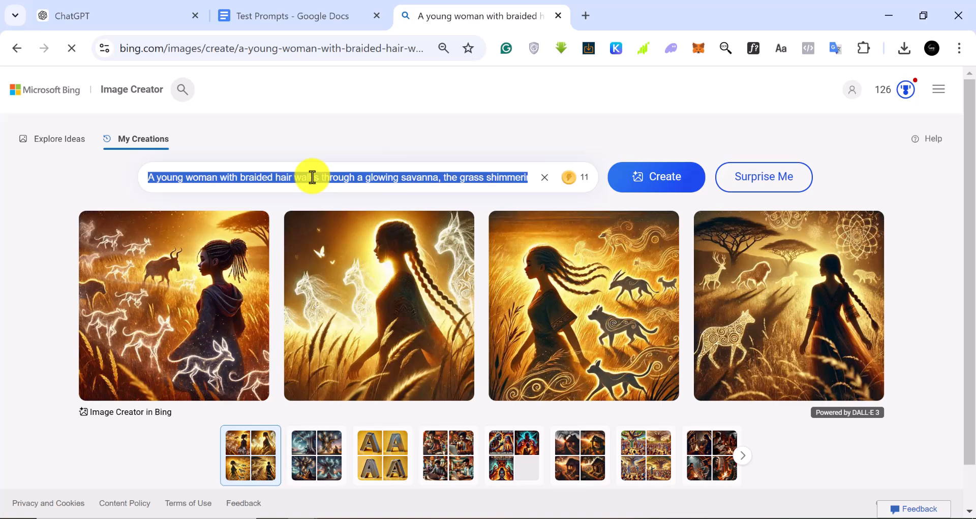
right_click(312, 177)
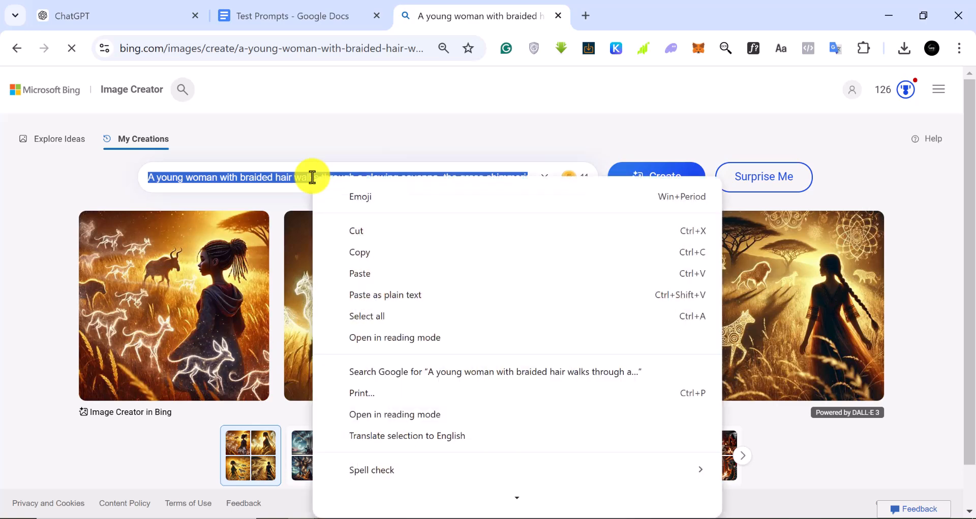
click(382, 254)
key(ctrl+v)
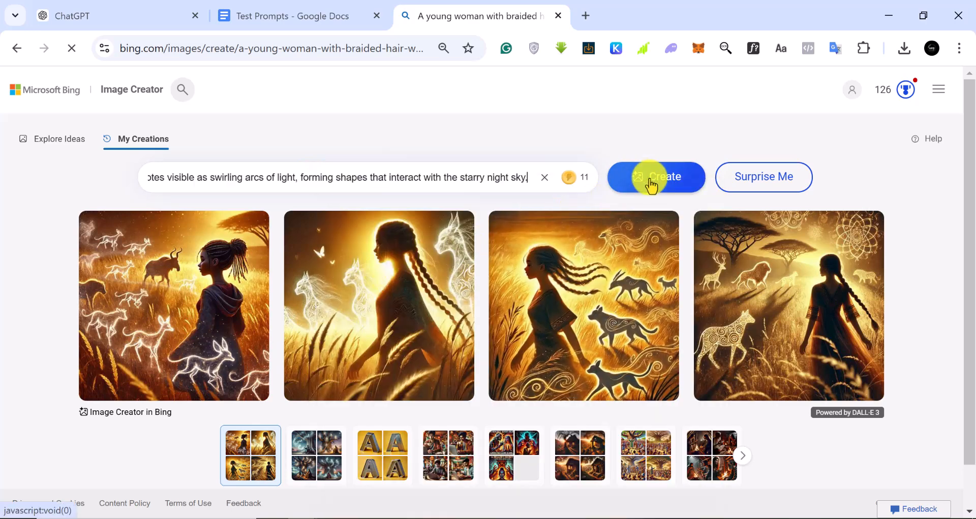
click(651, 184)
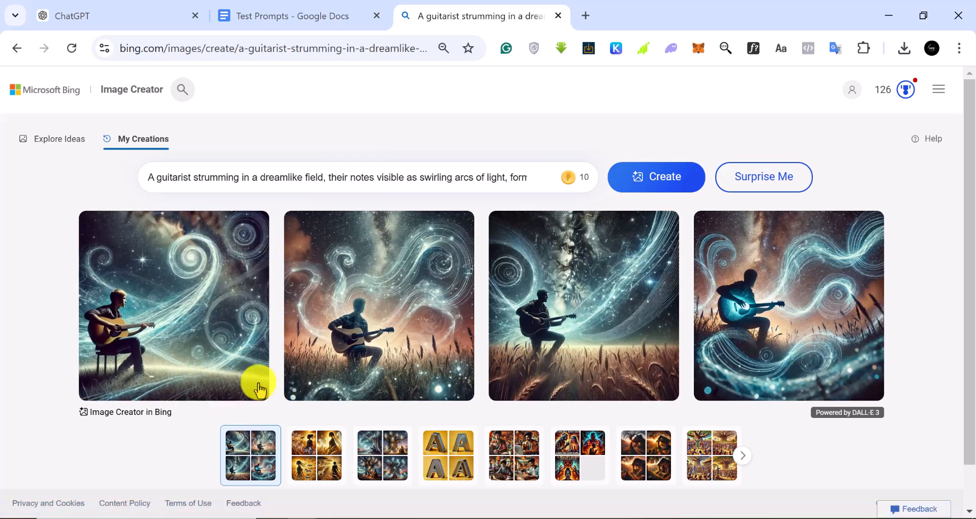
Open the first guitarist image in the detail view and launch its customization in Microsoft Designer, then return to Image Creator
click(175, 344)
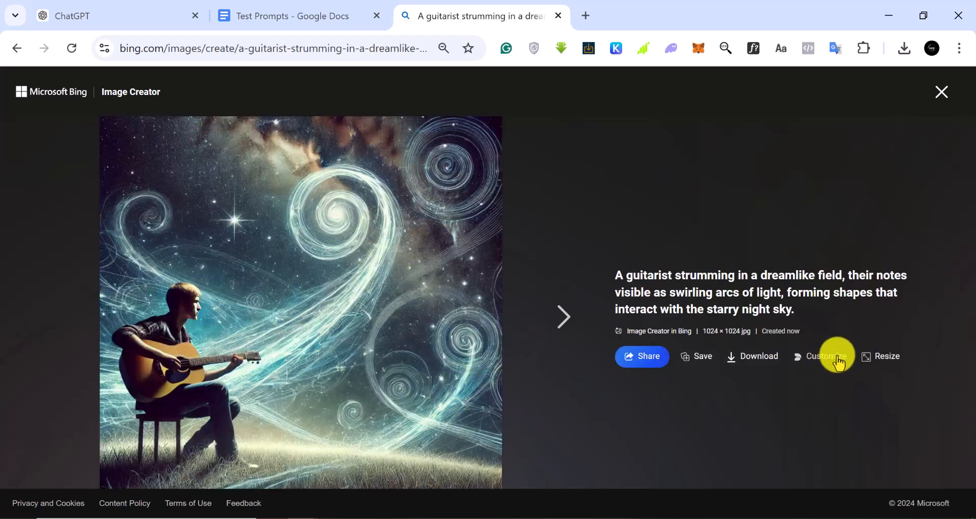
click(830, 365)
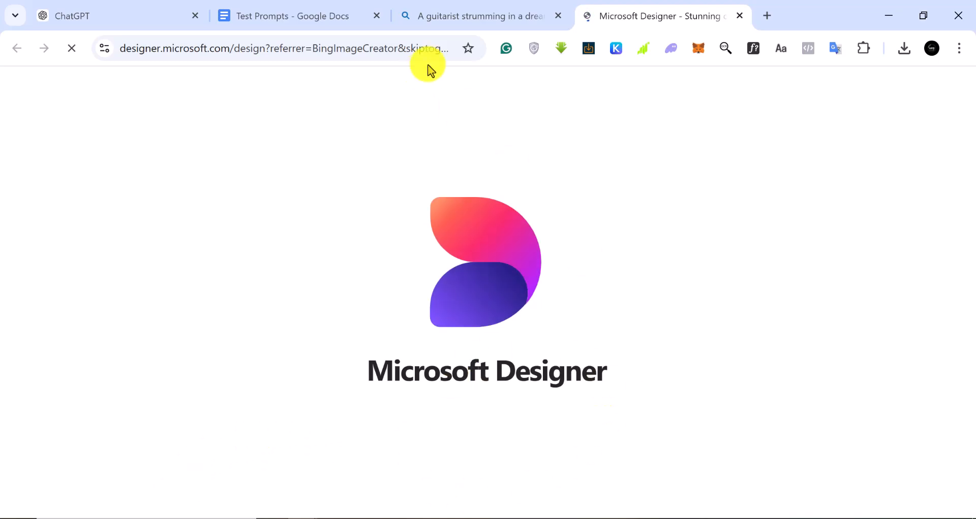
click(467, 17)
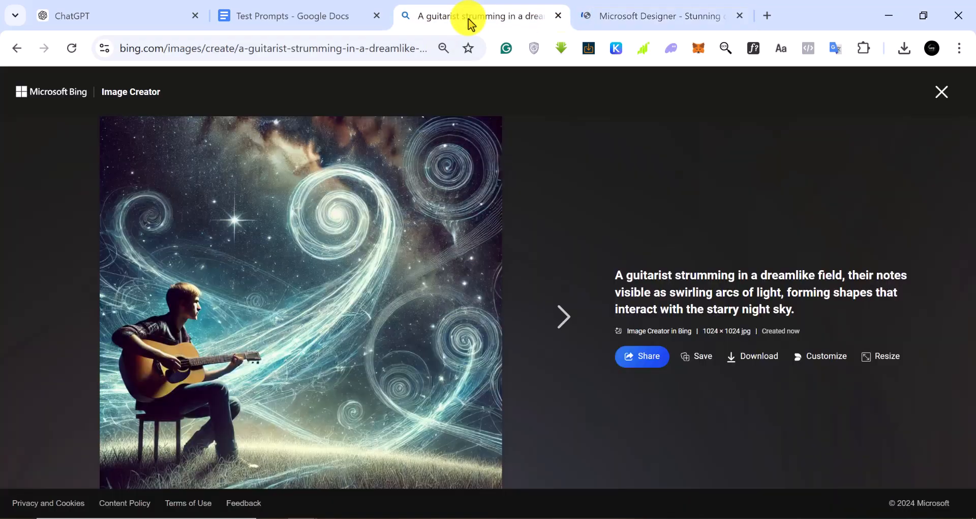
Resize the first guitarist image to Landscape (4:3) and download the resized version
click(878, 357)
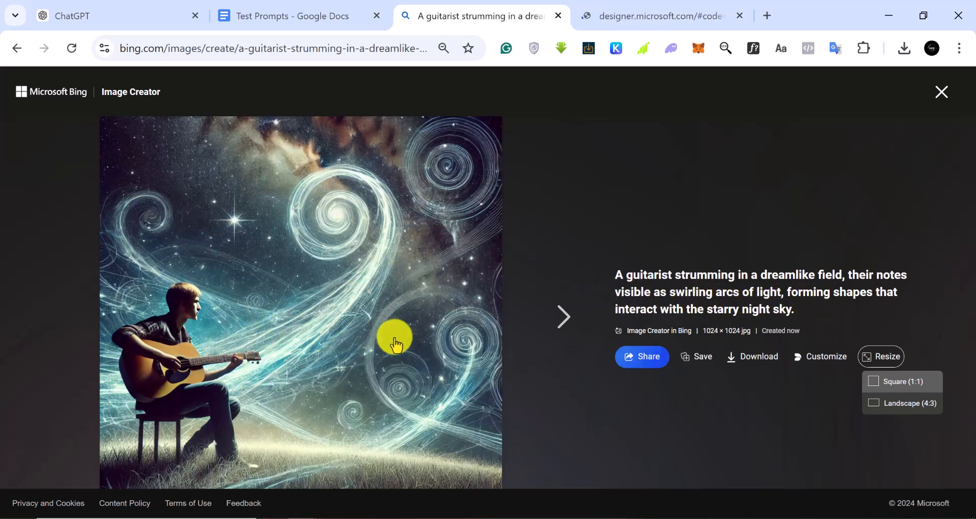
click(898, 401)
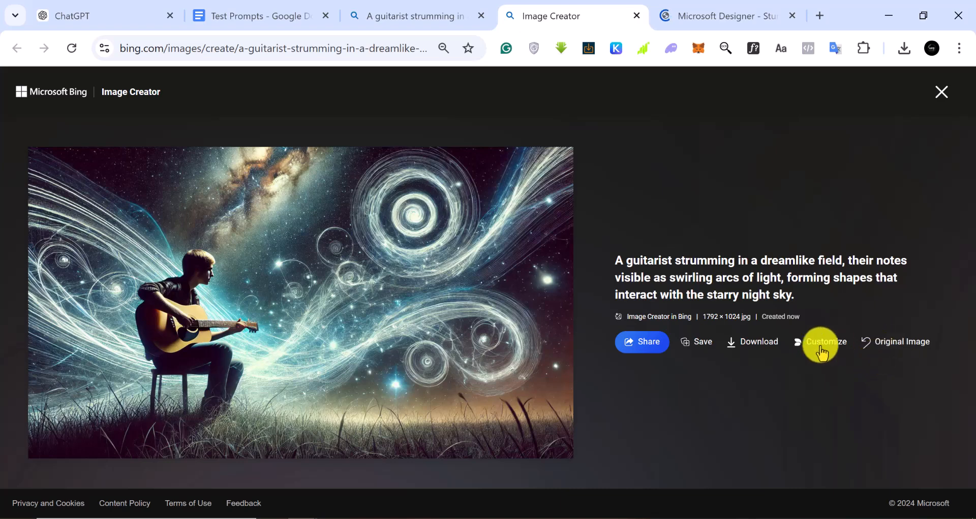
click(755, 347)
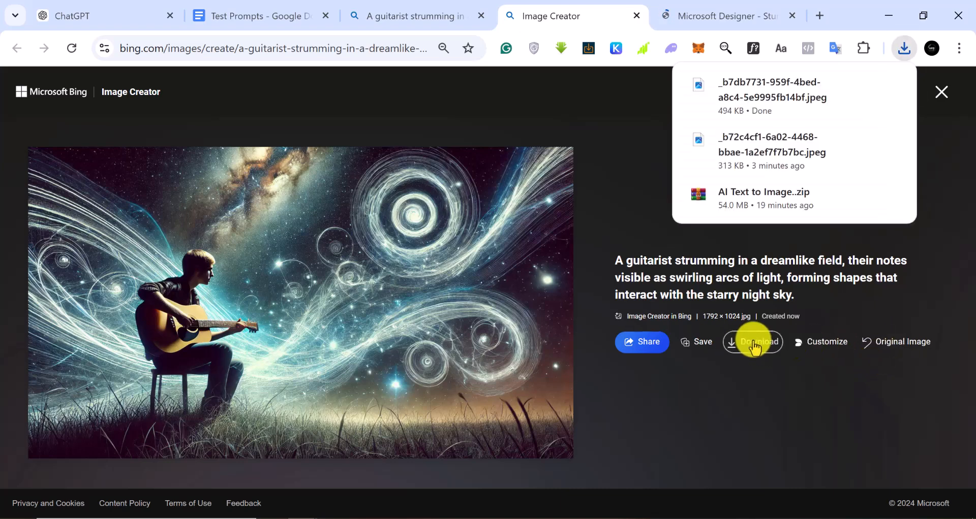
Select the full guitarist prompt text beside the landscape image
drag(615, 260, 803, 296)
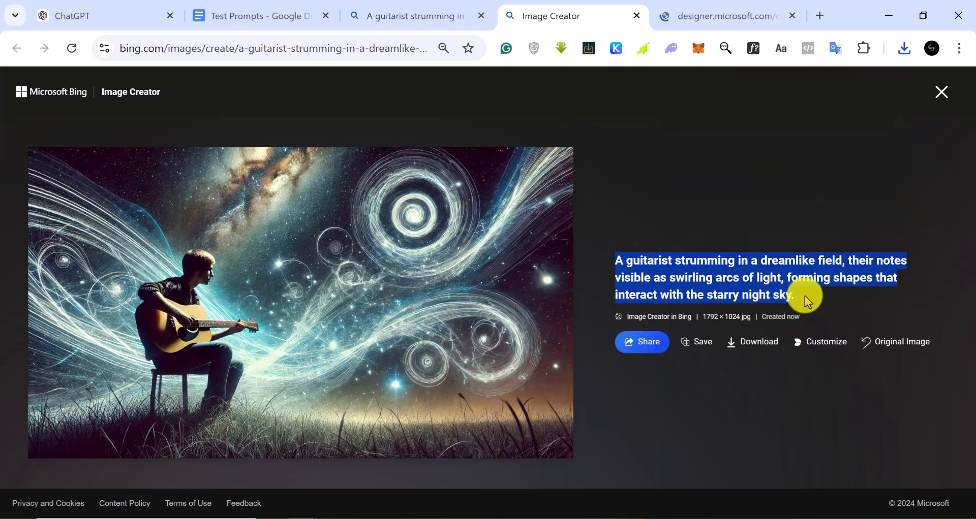